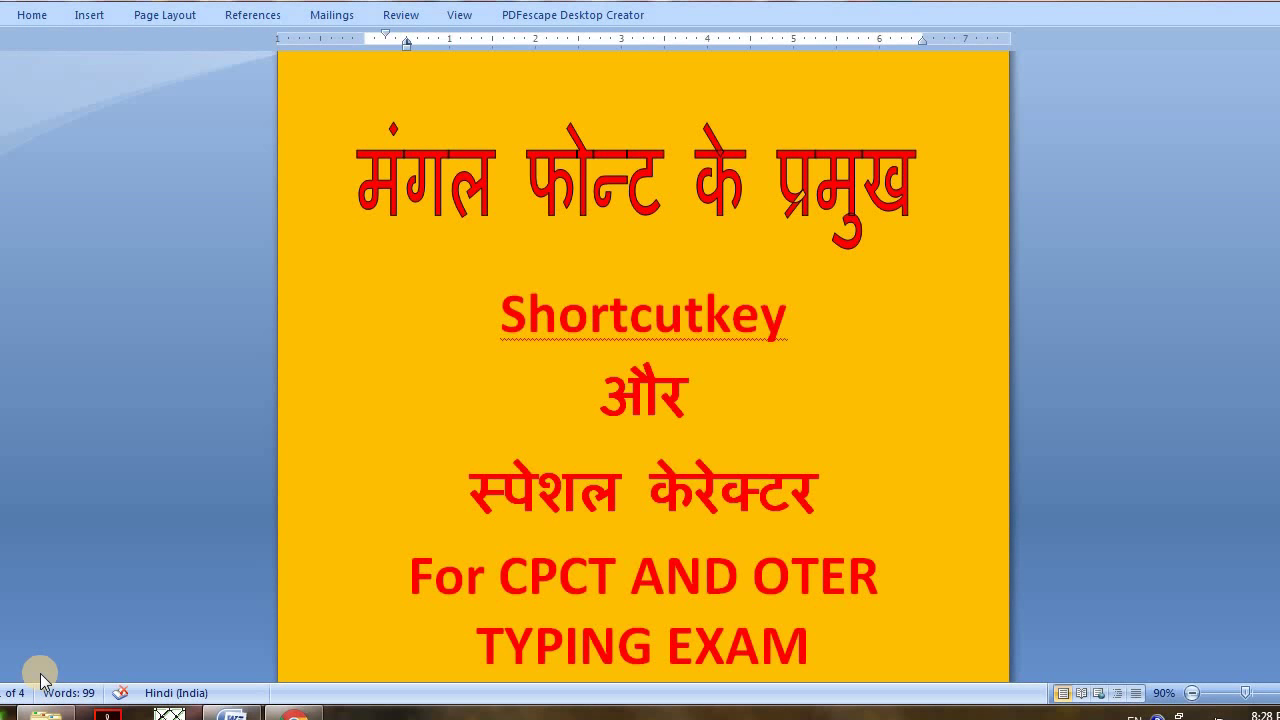
Add ! beside the Alt+33 entry on page 2
click(530, 465)
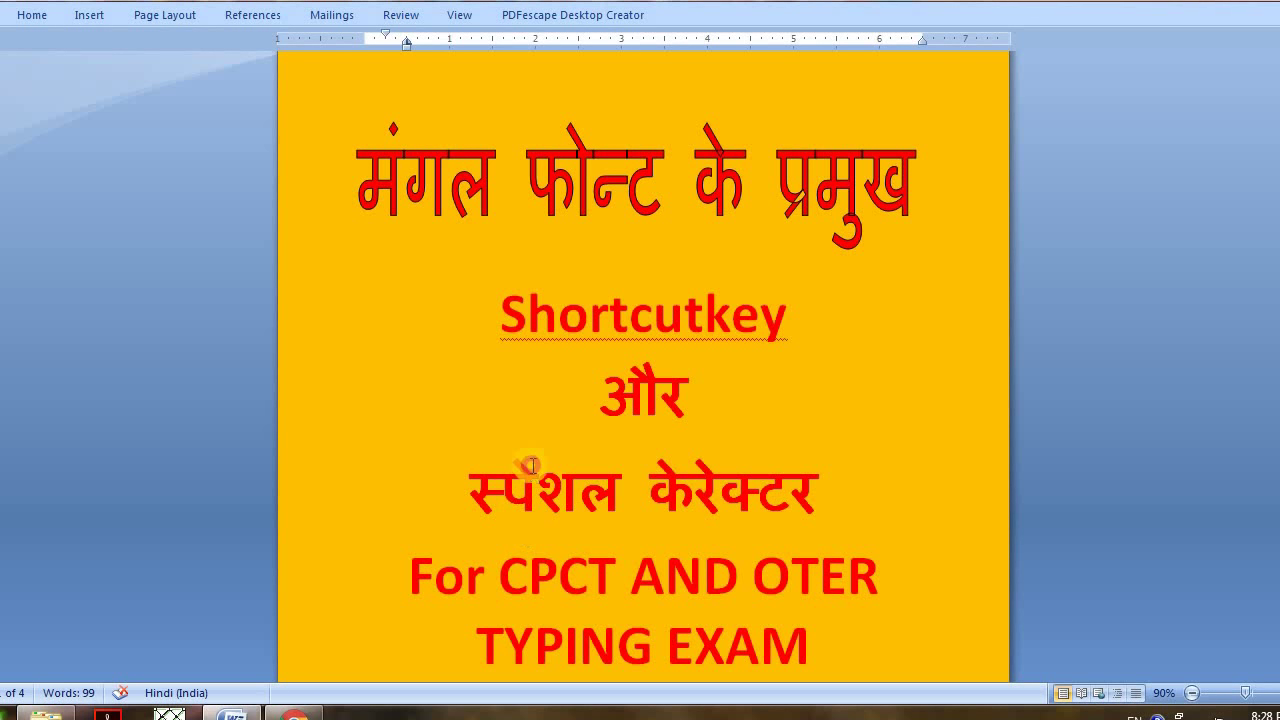
scroll(530, 465, down, 3)
scroll(520, 465, down, 3)
scroll(518, 465, down, 2)
scroll(518, 465, down, 1)
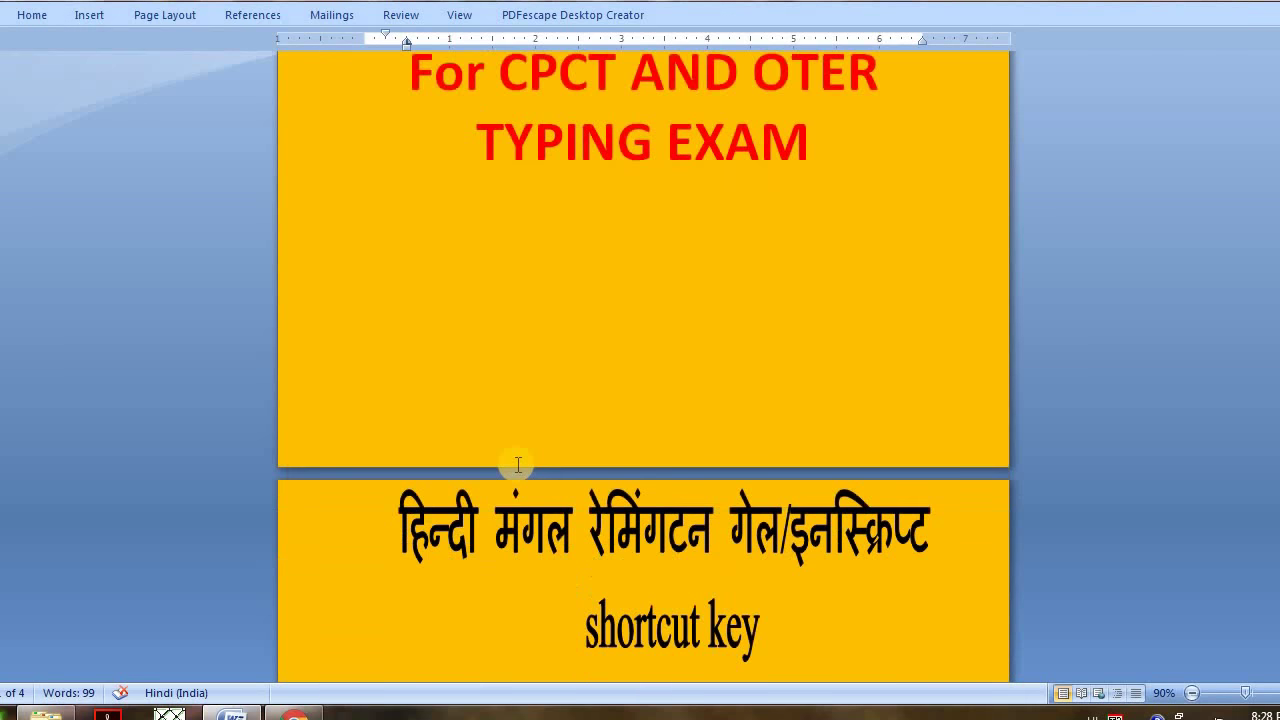
scroll(518, 465, down, 2)
scroll(518, 465, down, 2)
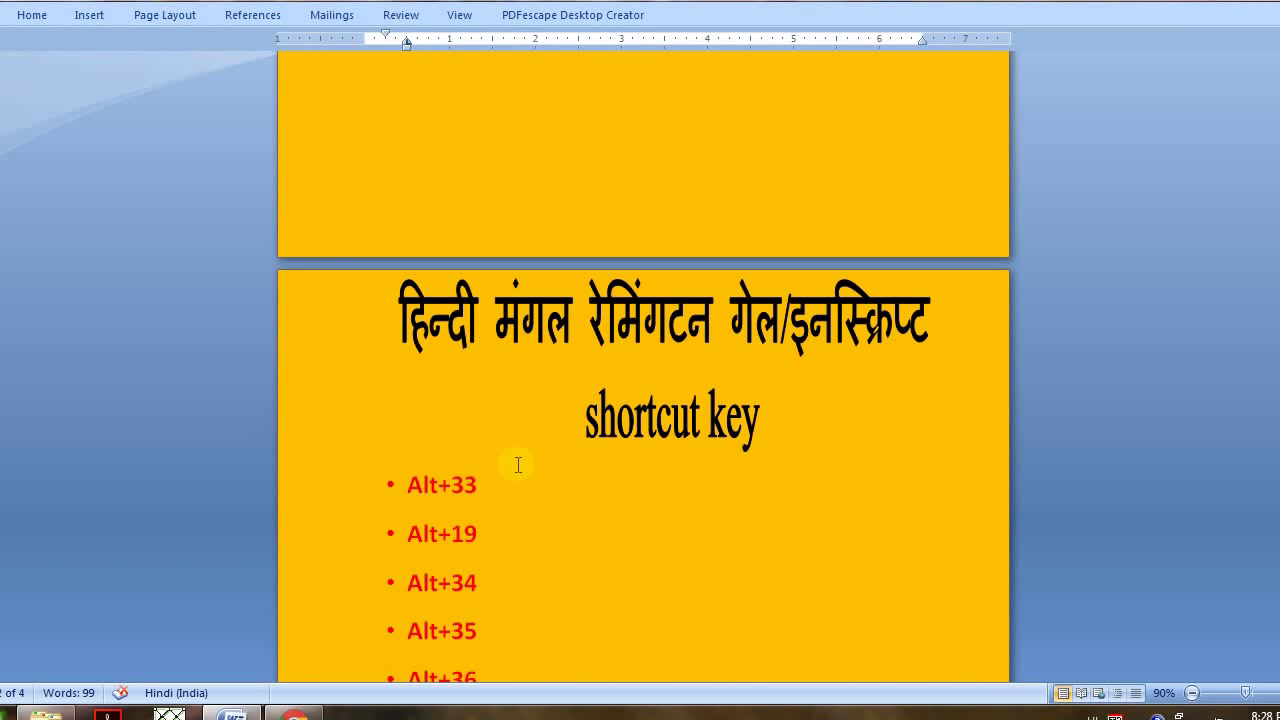
text(    !)
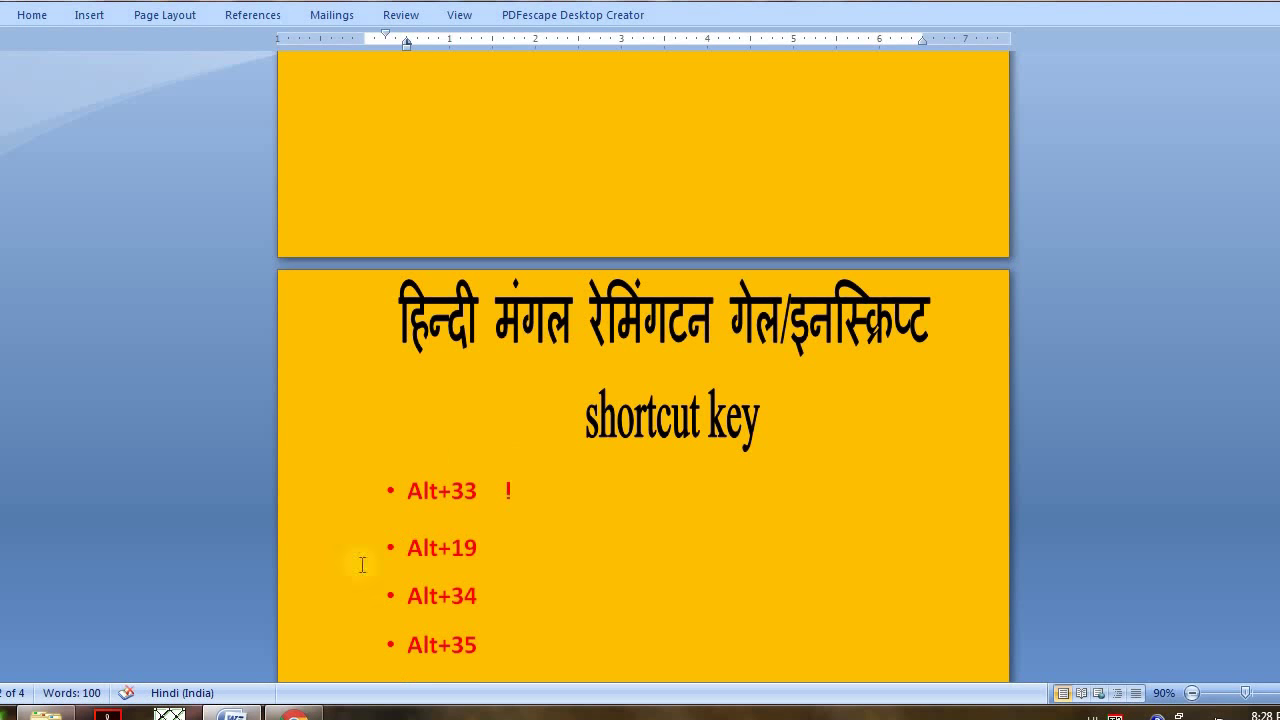
Add ‼ beside the Alt+19 entry, removing the duplicate
click(506, 540)
key(alt+KP_1)
key(alt+KP_9)
text(‼)
key(BackSpace)
text(‼)
Add “” beside Alt+34 and # beside Alt+35
scroll(492, 528, down, 1)
text(“)
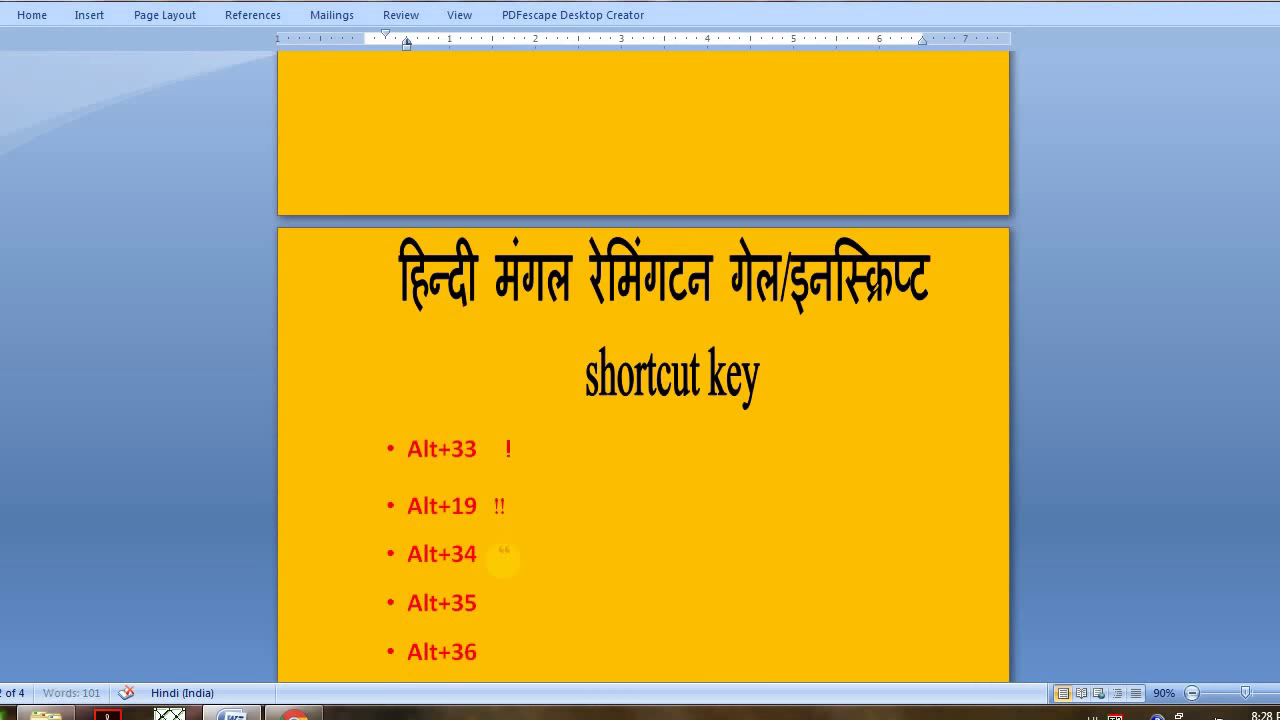
text(")
text(")
click(508, 602)
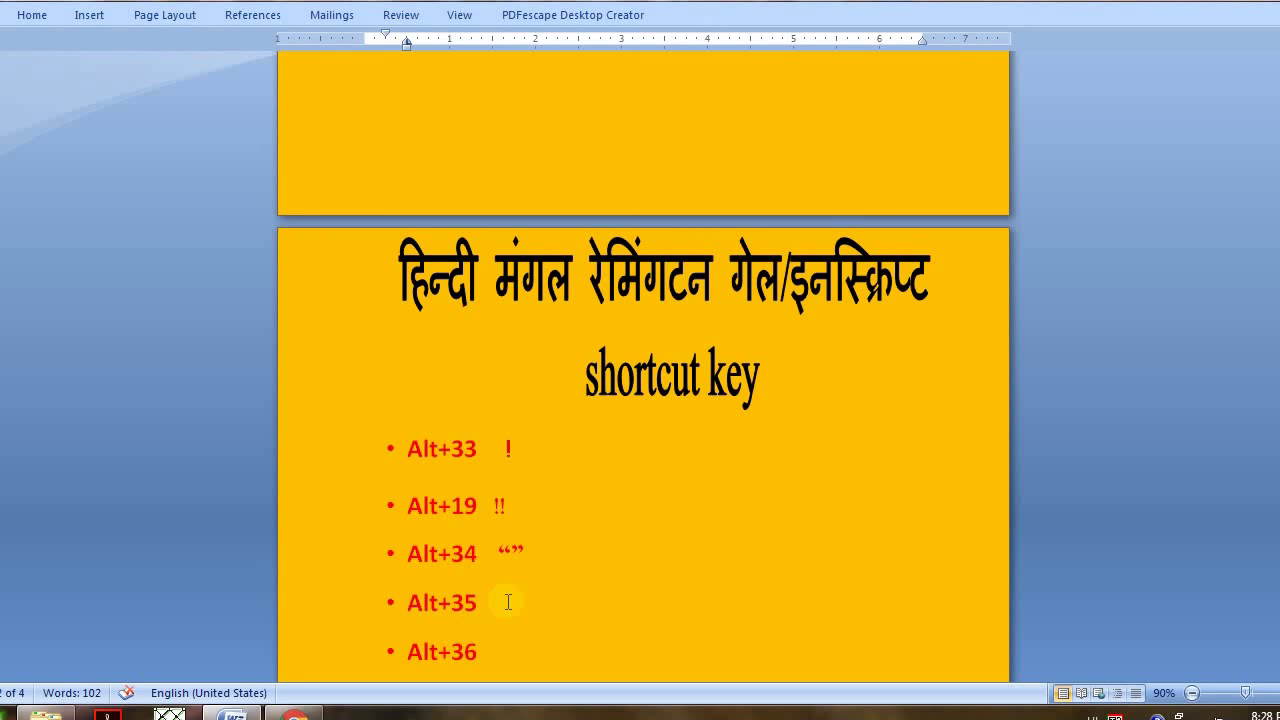
text(#)
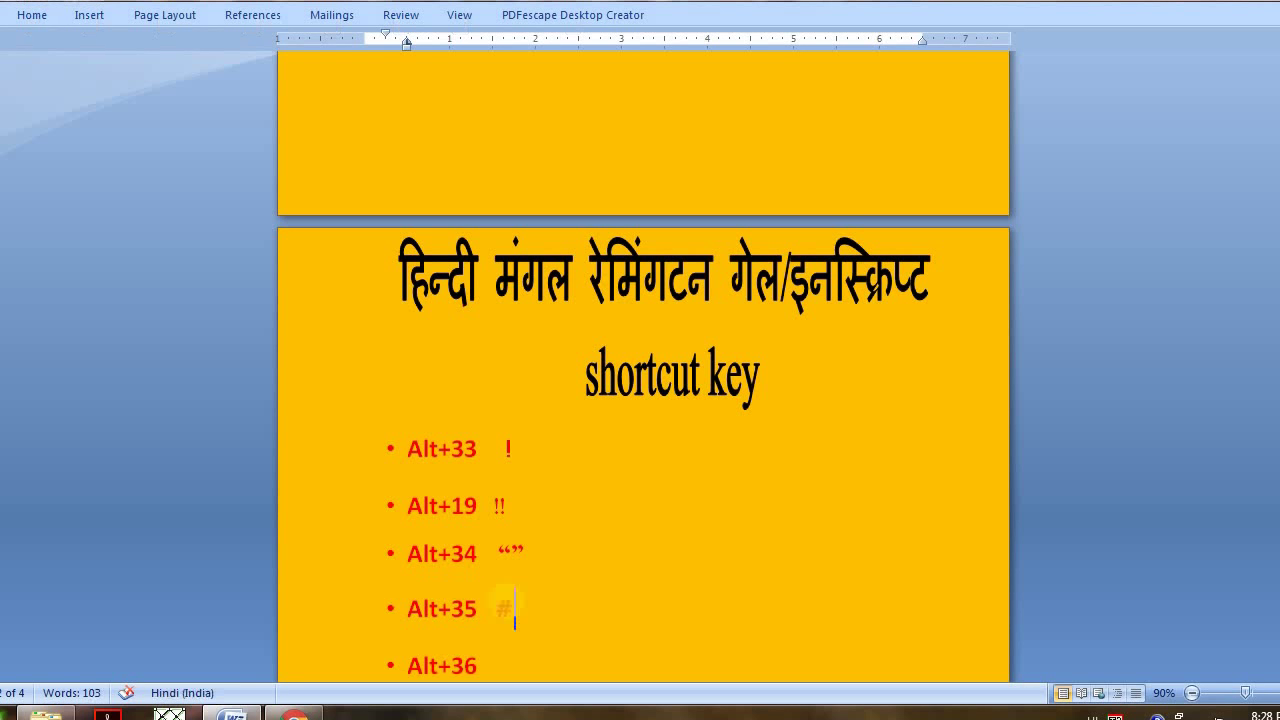
scroll(643, 557, down, 3)
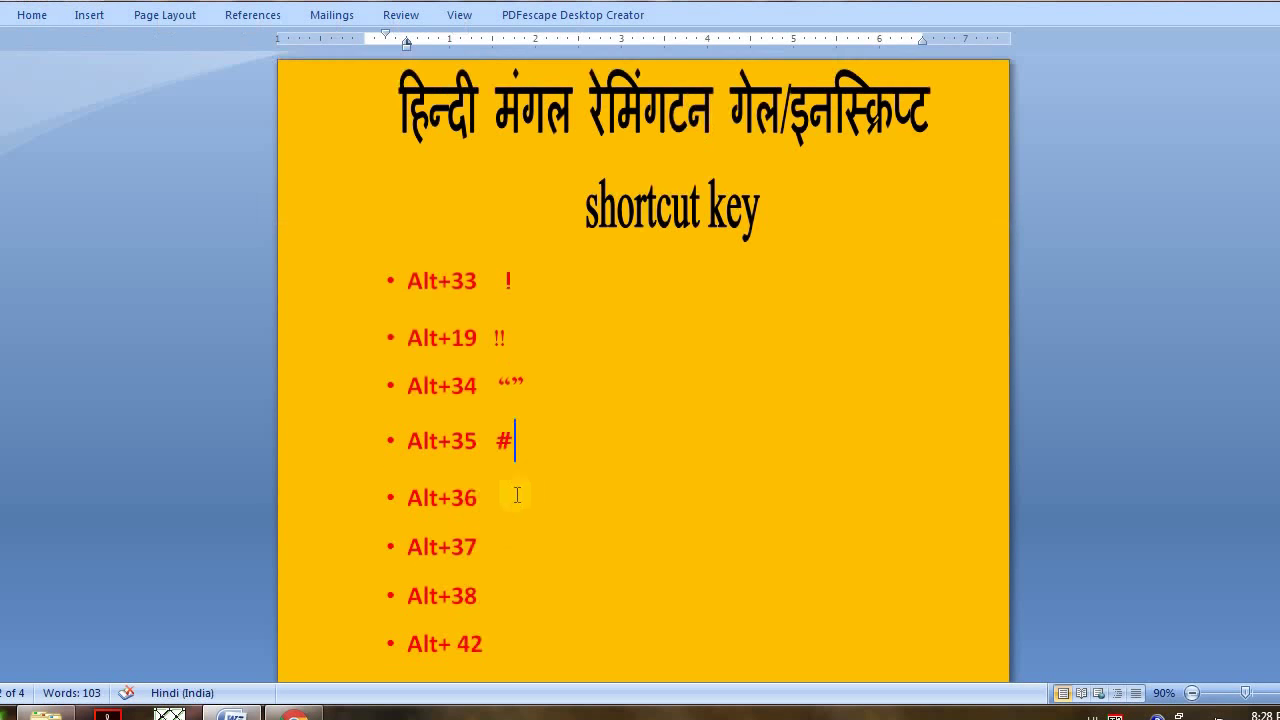
Add $ beside Alt+36 and % beside Alt+37
click(514, 496)
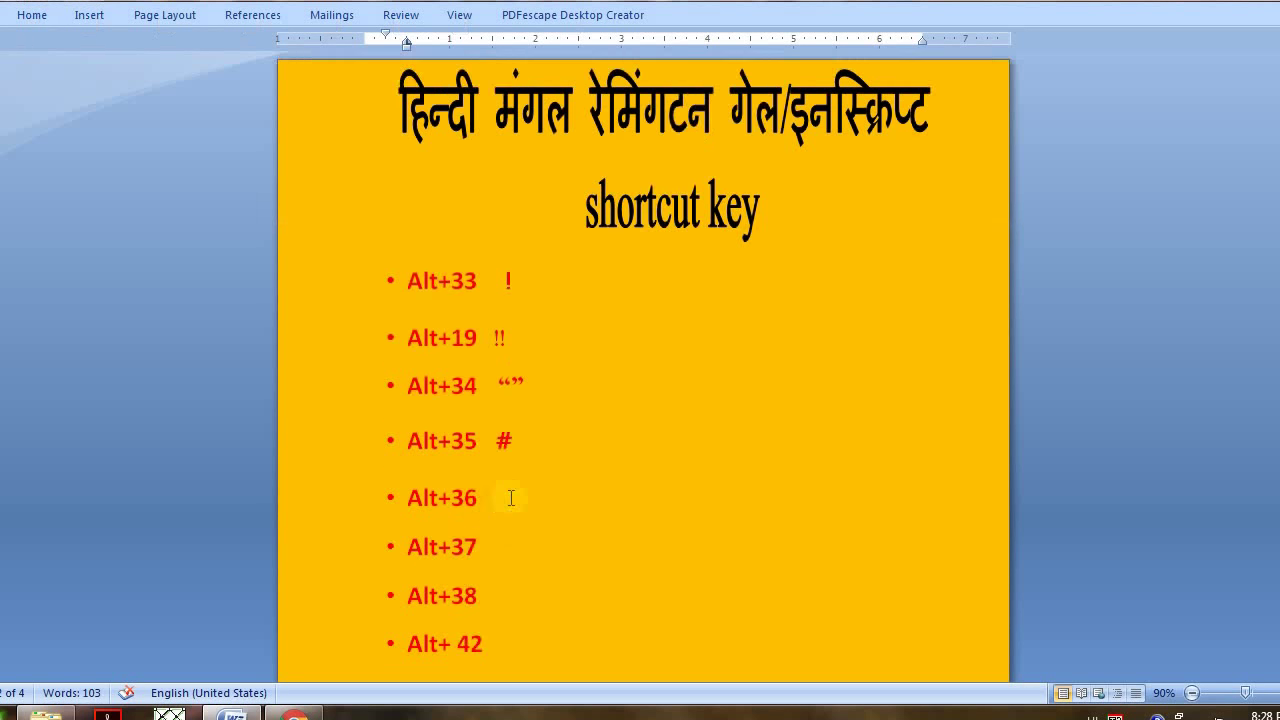
text($)
scroll(537, 486, down, 1)
click(499, 506)
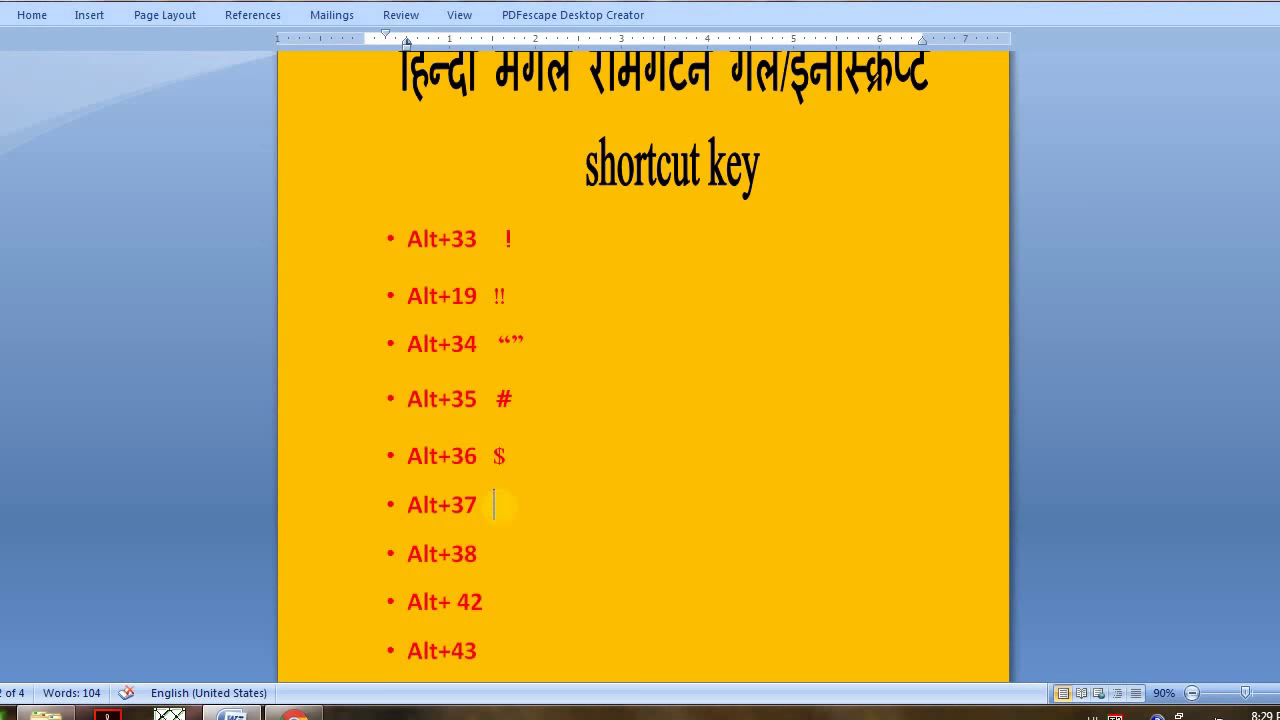
text(%)
Dismiss the Windows colour-scheme prompt and add & beside Alt+38
scroll(514, 498, down, 2)
click(514, 498)
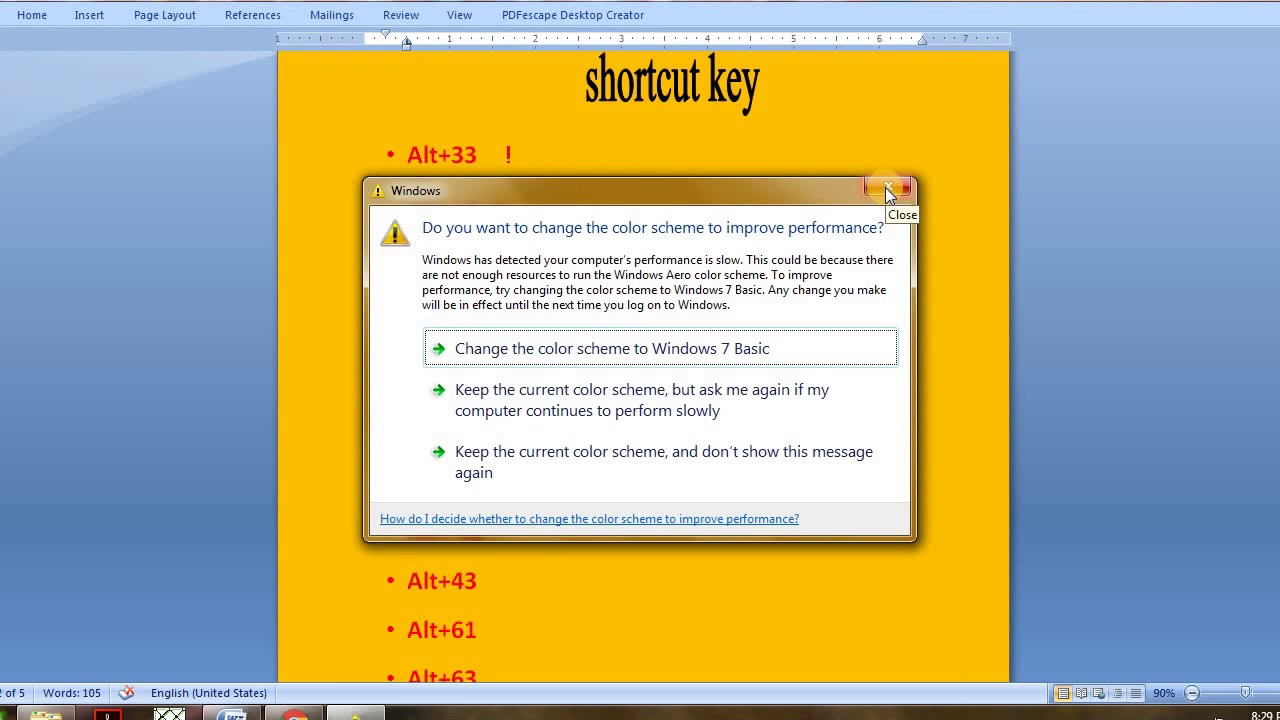
click(886, 189)
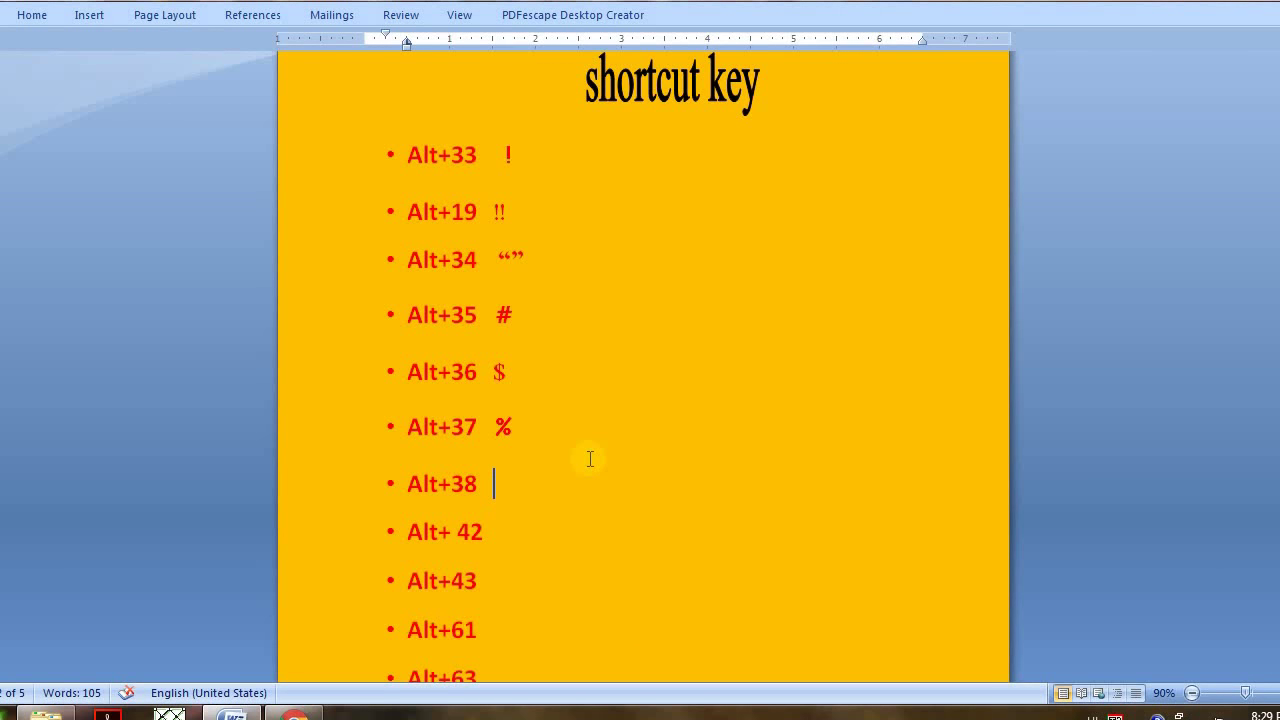
text(&)
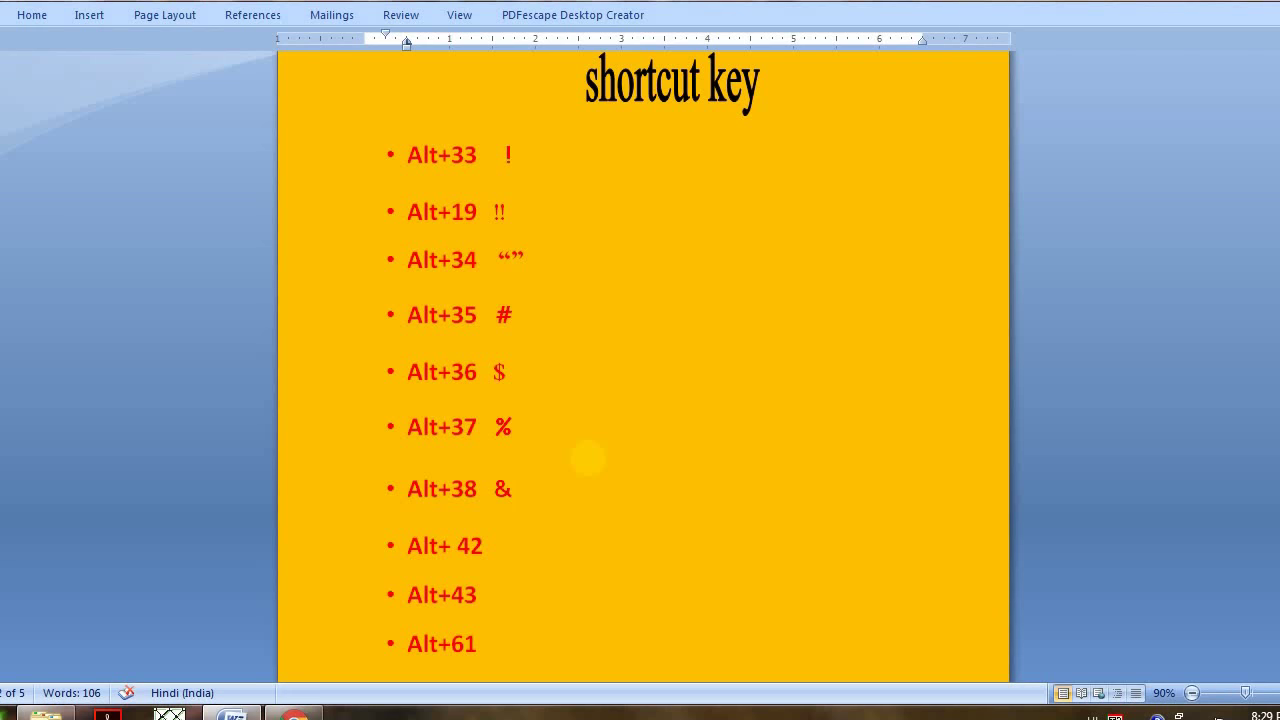
scroll(588, 458, down, 1)
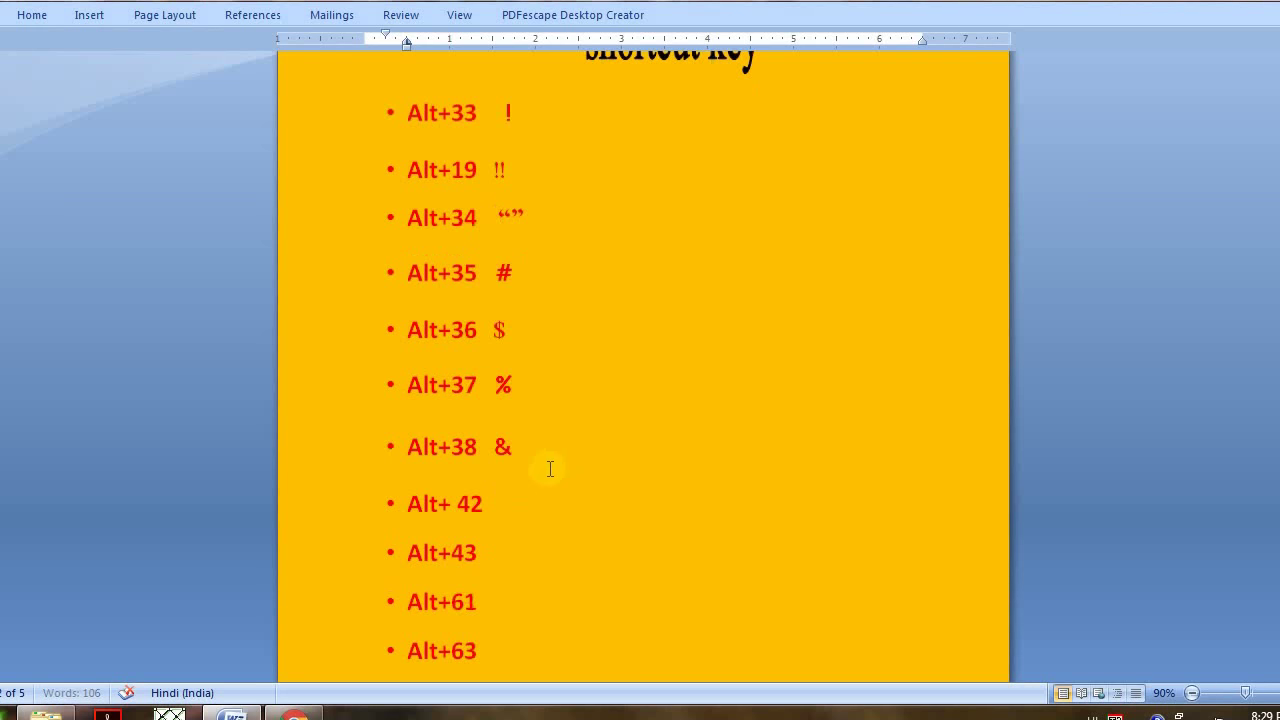
Add * beside Alt+42, + beside Alt+43 and = beside Alt+61
click(500, 514)
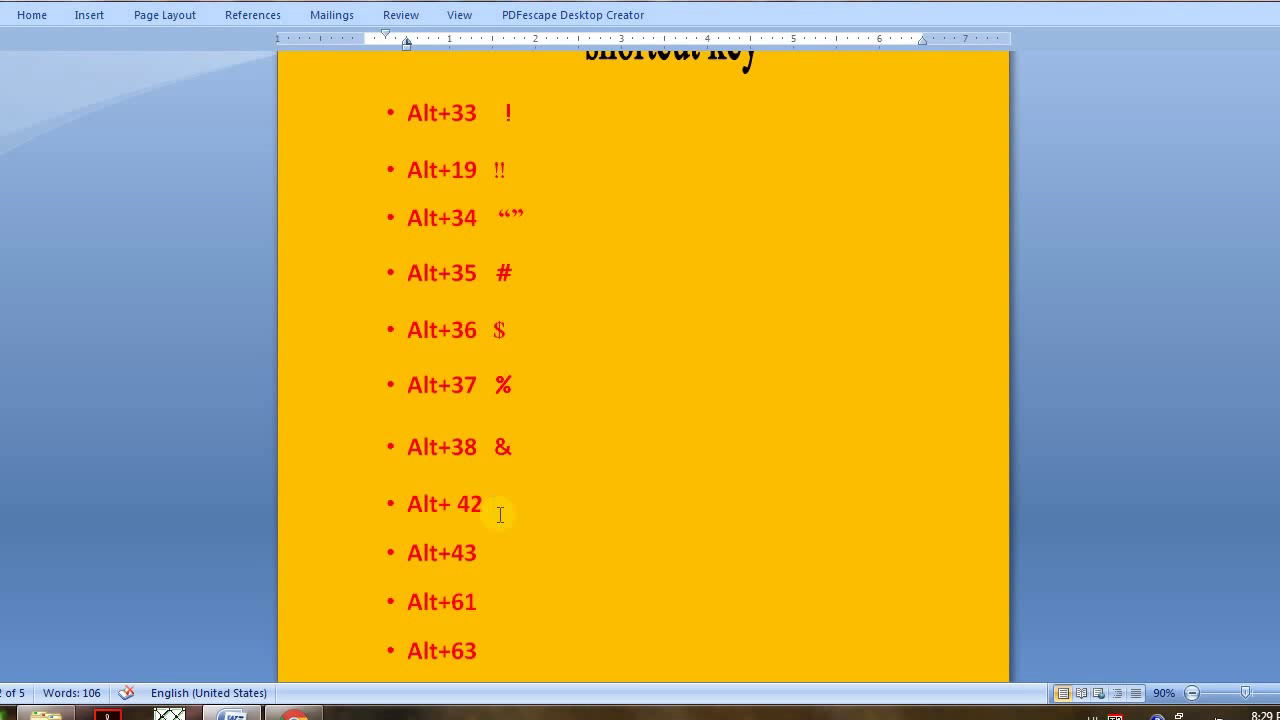
text(*)
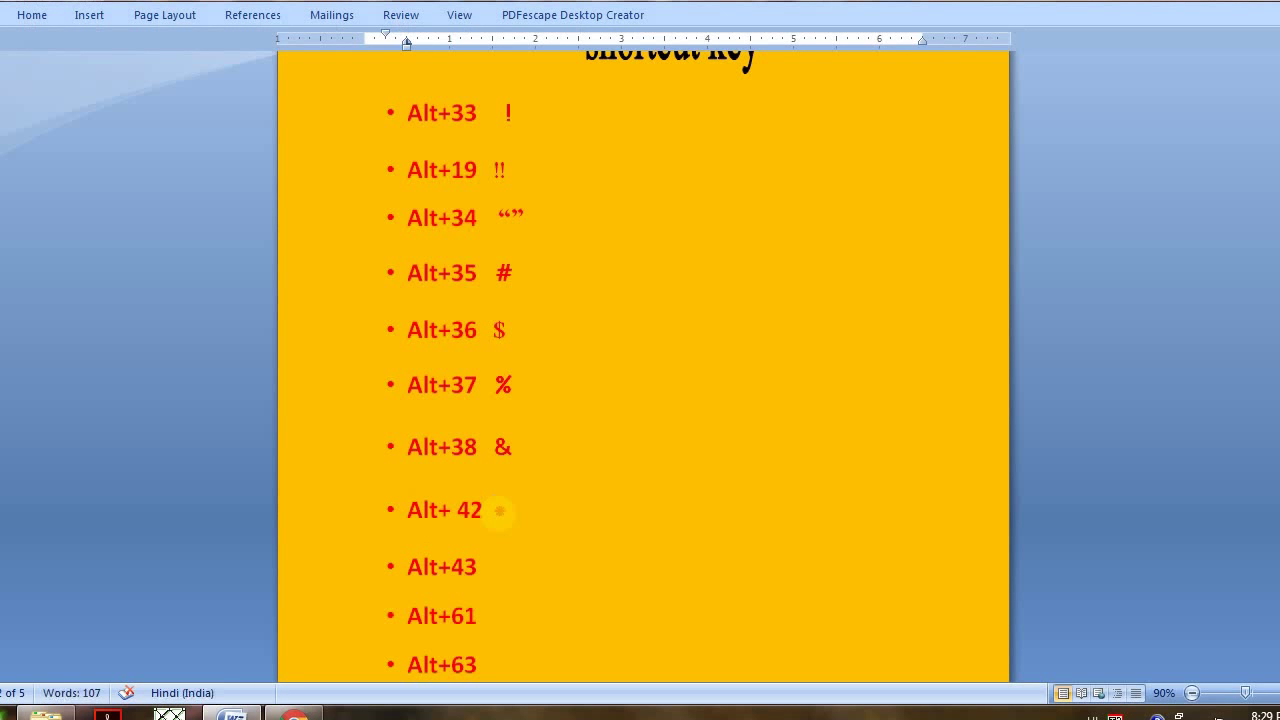
key(Down)
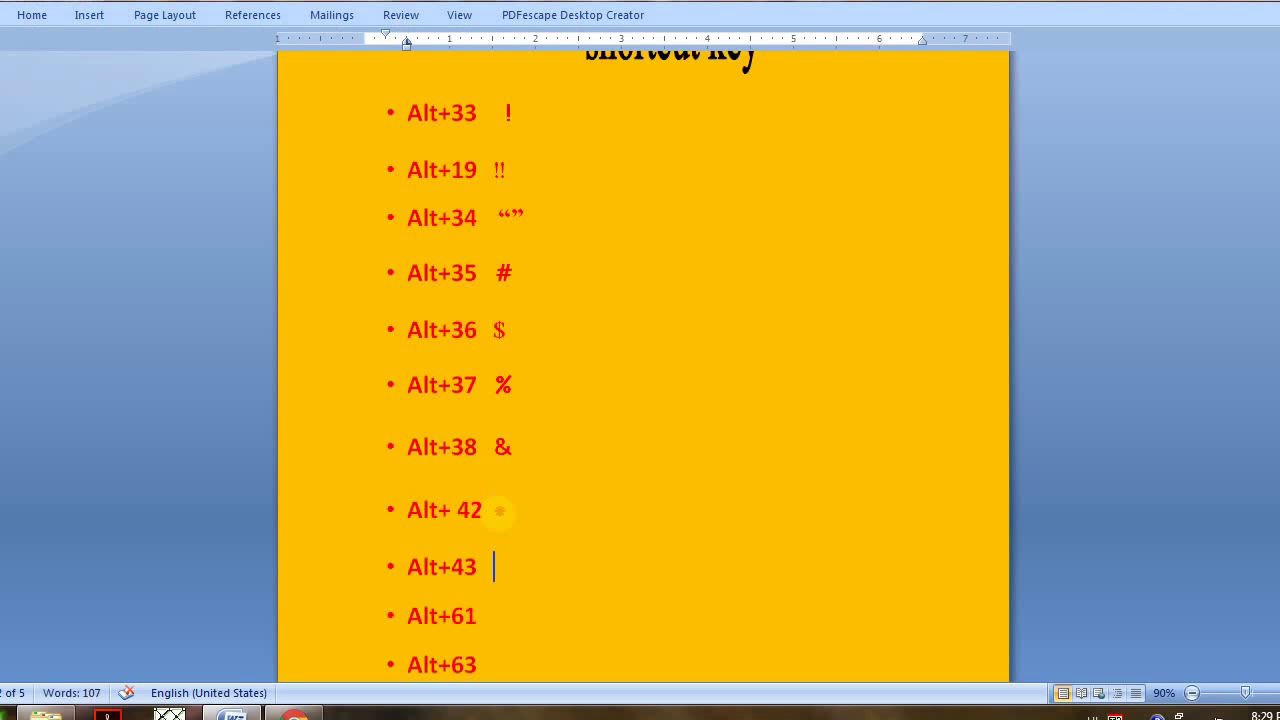
text(+)
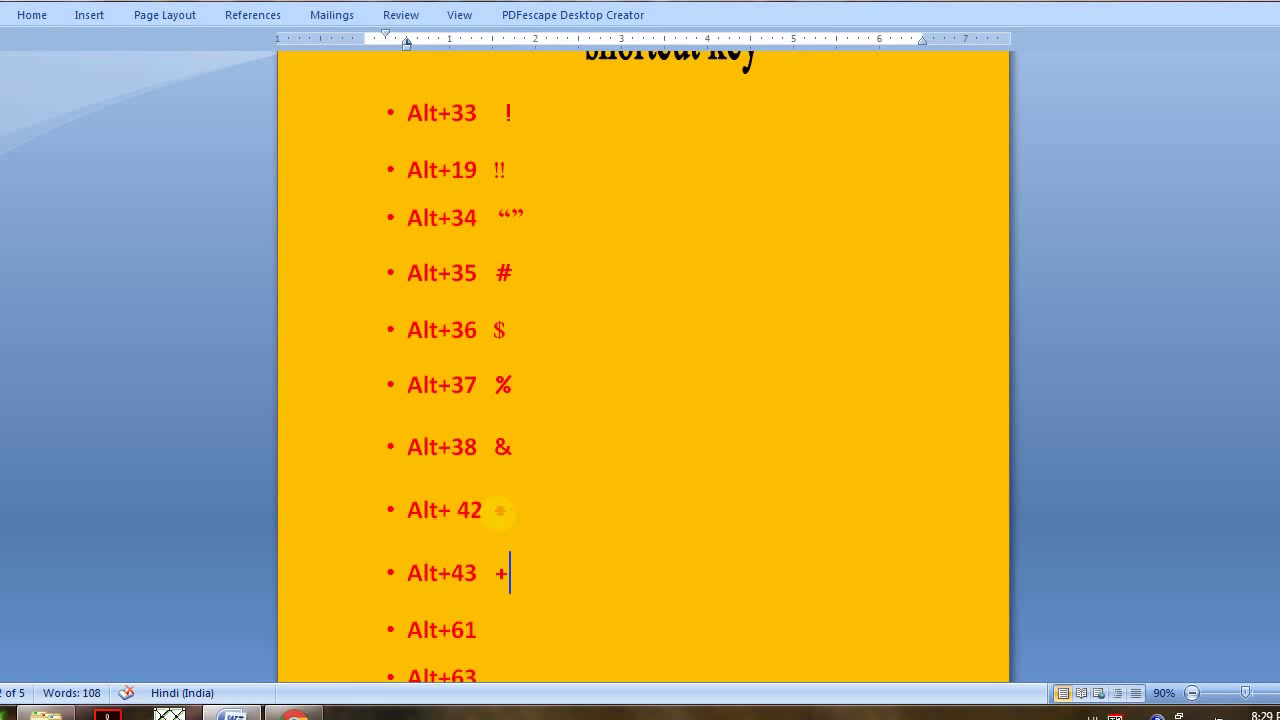
key(Down)
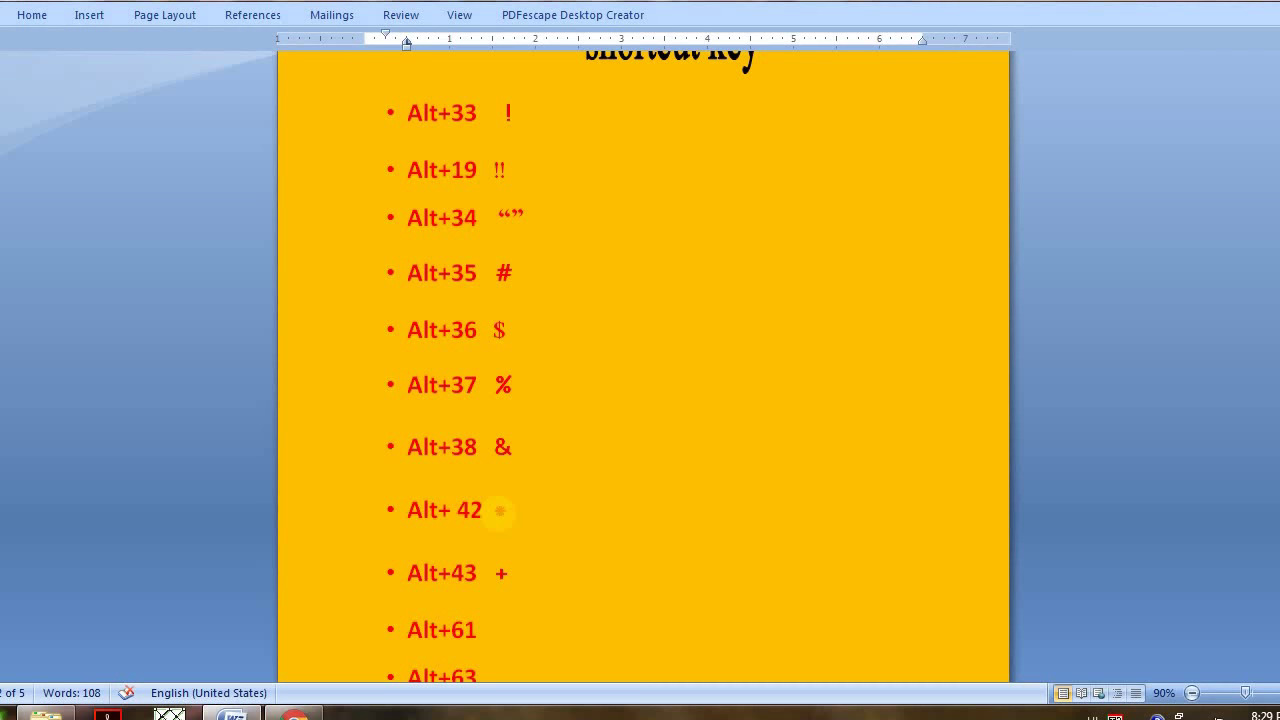
text(  =)
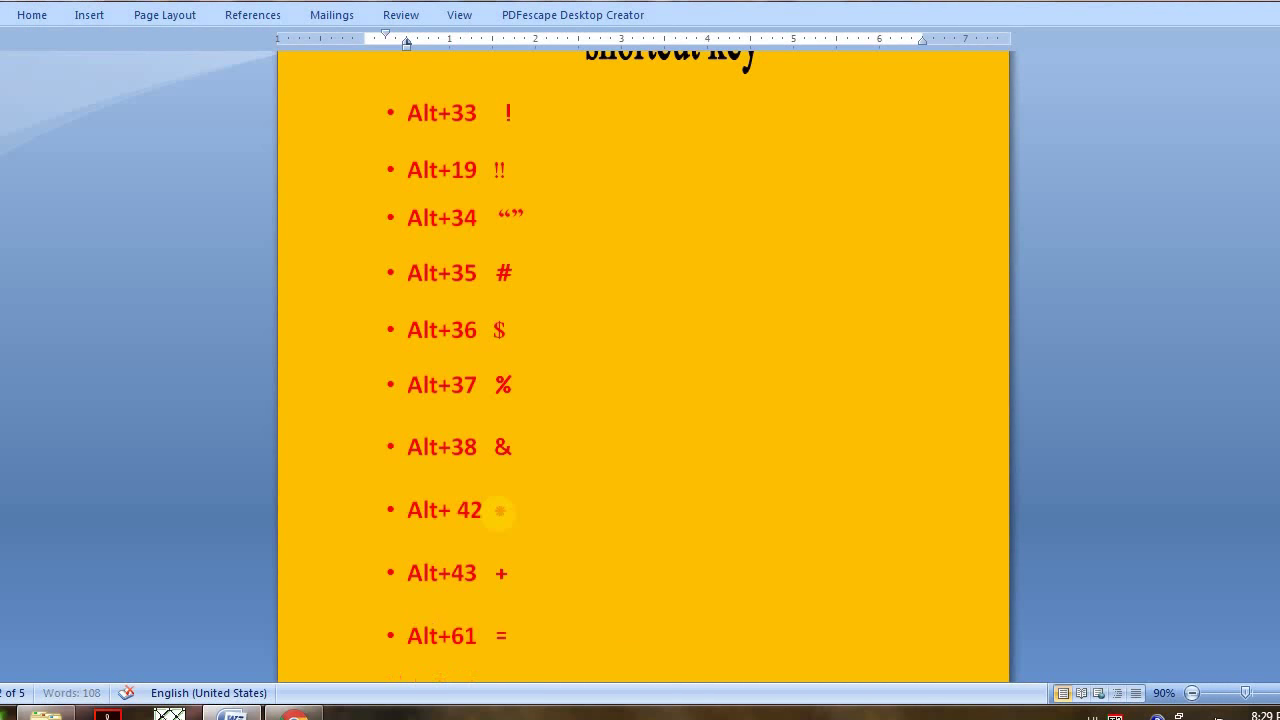
Add a new 'Alt+63' bullet line with ? beside it
key(Return)
text(Alt+63)
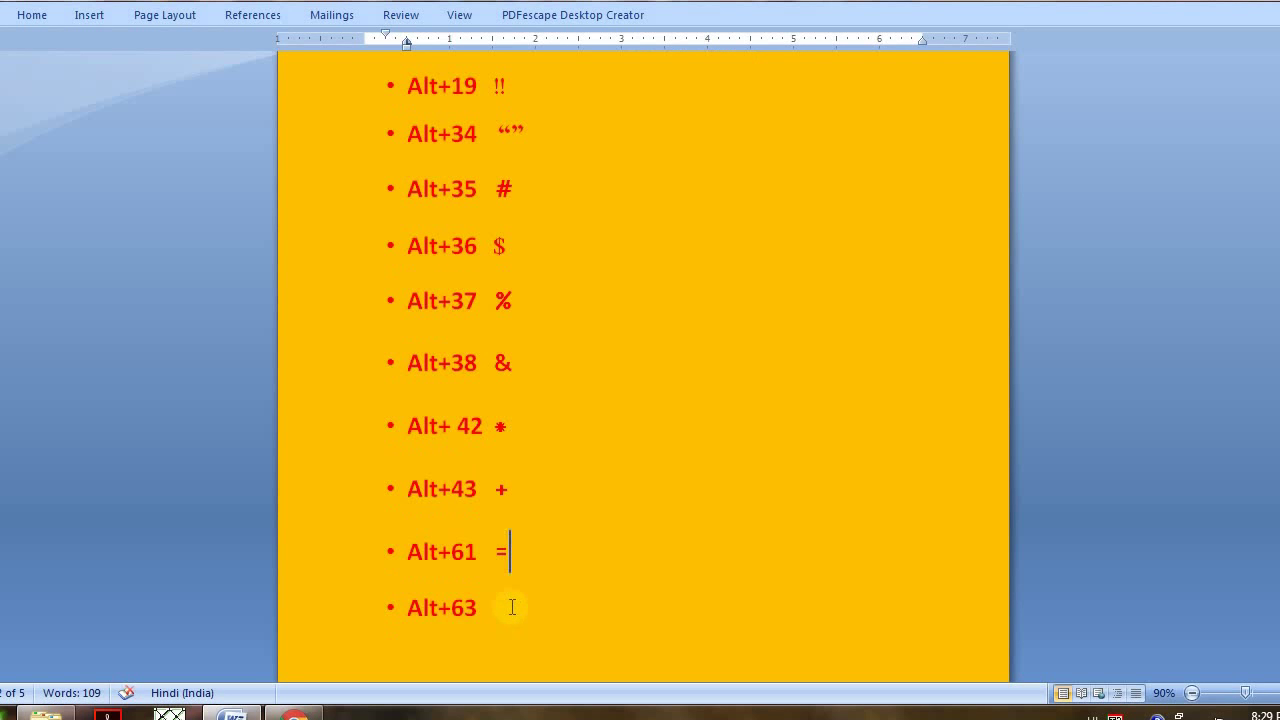
click(510, 607)
key(alt+shift)
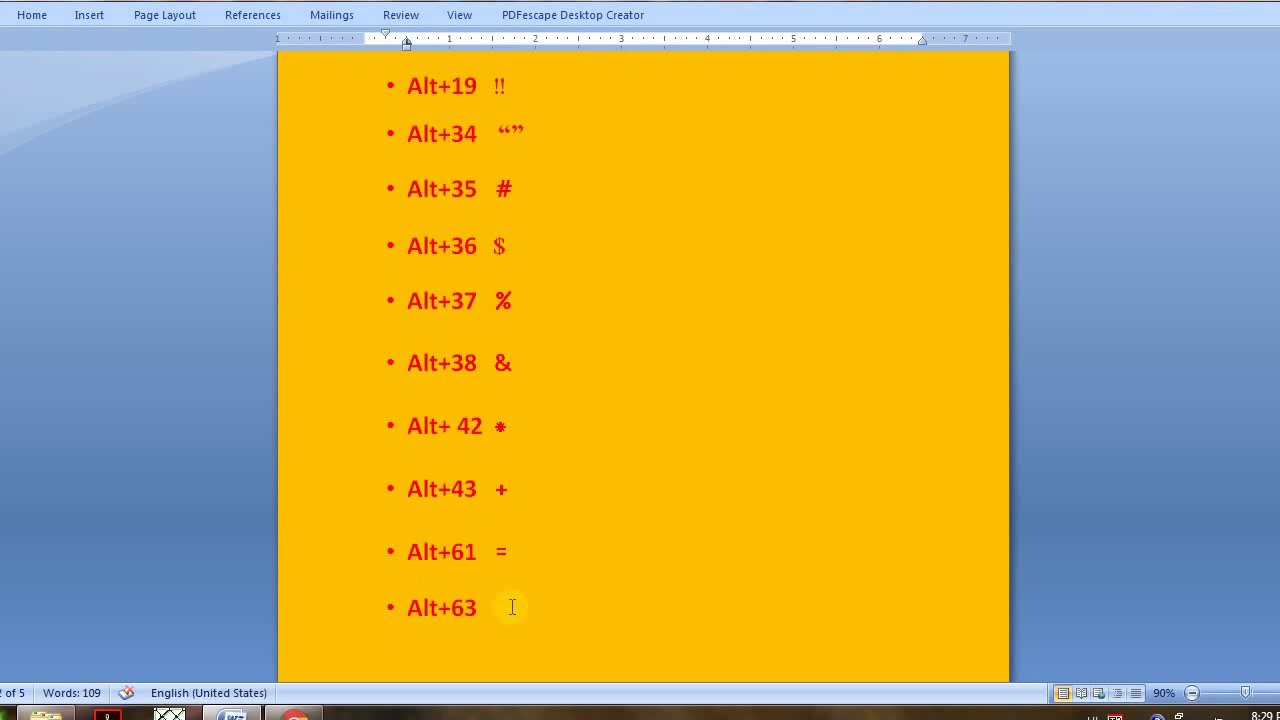
text(?)
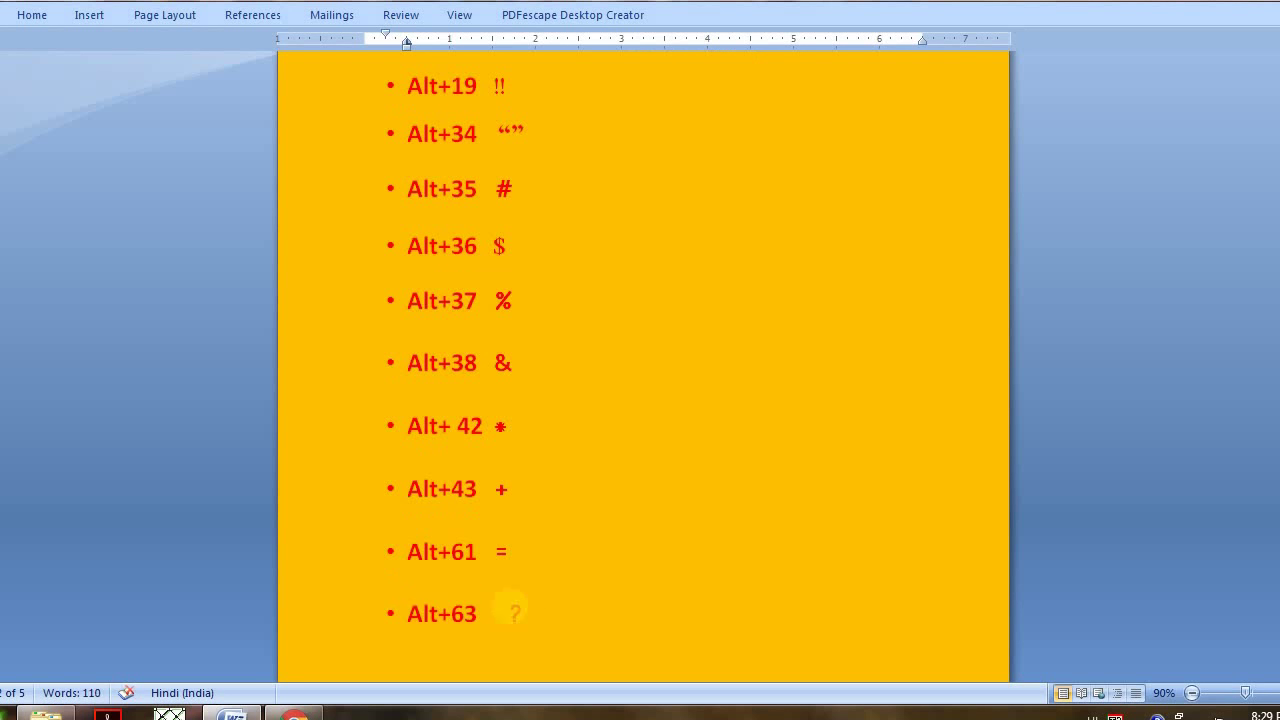
scroll(529, 580, up, 2)
Add ॥ and । at the end of the Alt+2405 double full-stop line on page 3
scroll(529, 580, down, 2)
scroll(530, 581, down, 3)
scroll(531, 581, down, 3)
scroll(531, 578, down, 3)
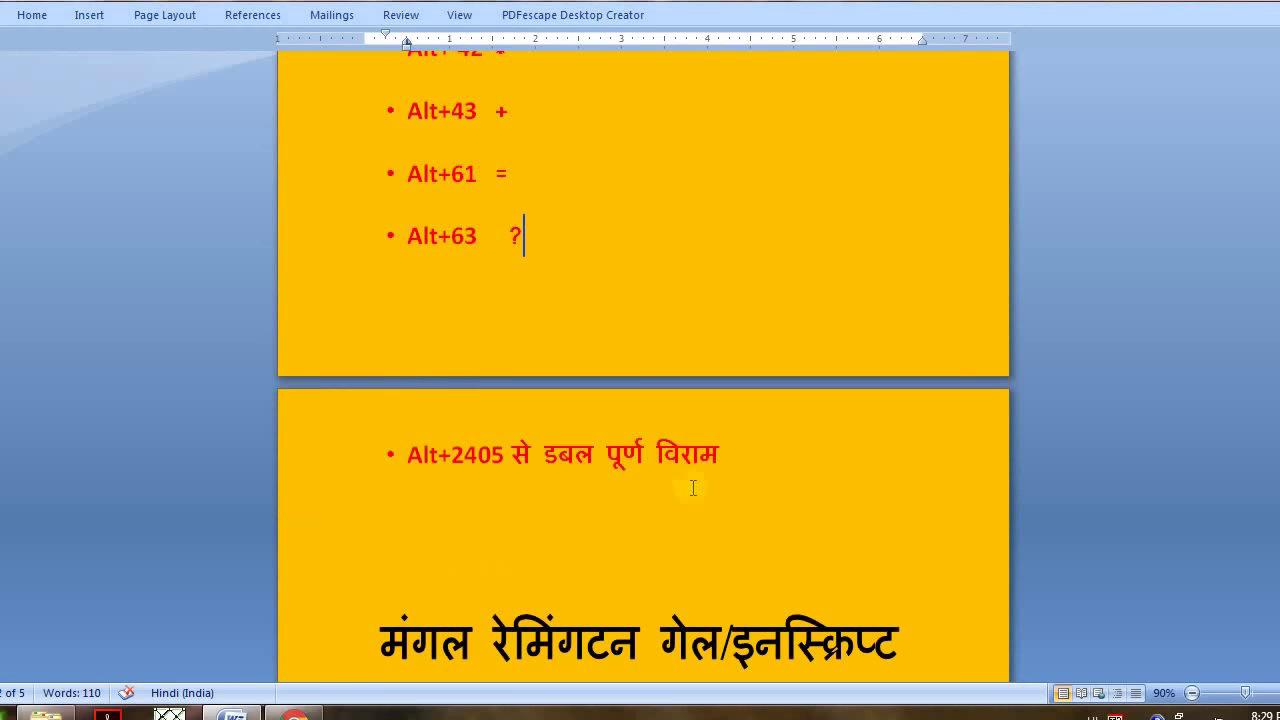
click(732, 464)
text(॥)
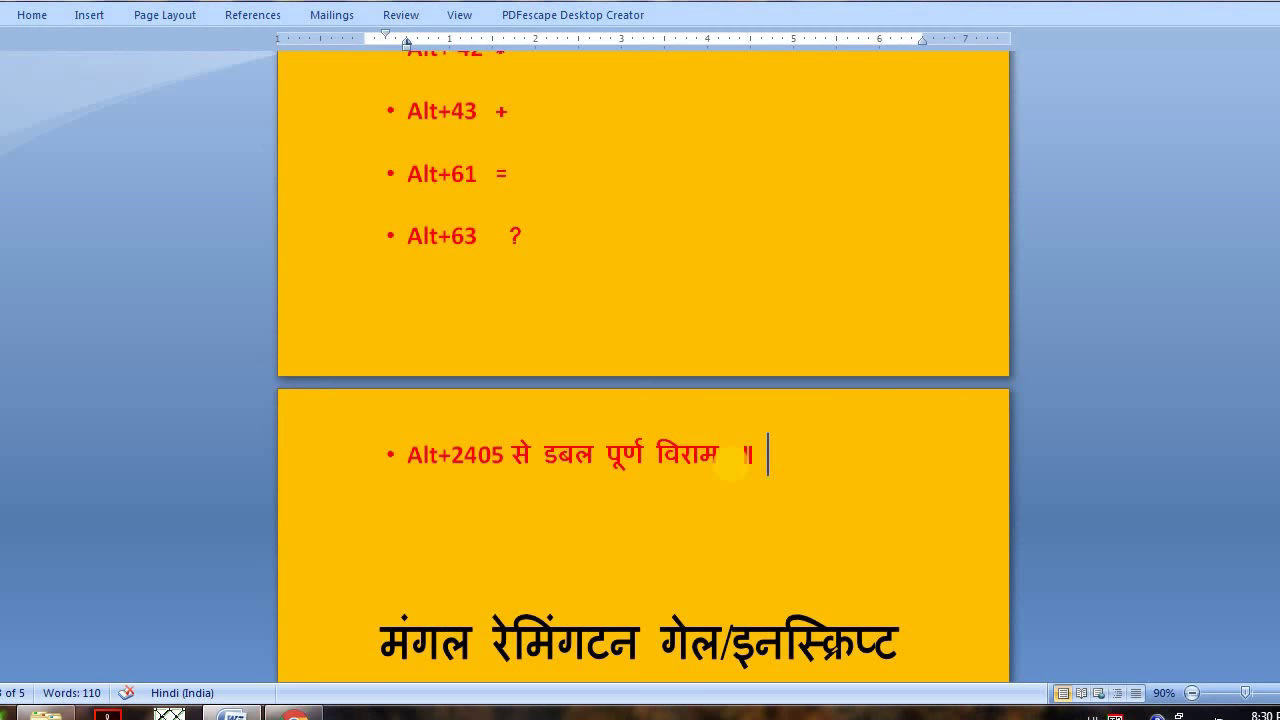
text(।)
Dismiss the colour-scheme prompt and add गाँव beside Alt+2305
scroll(724, 480, down, 1)
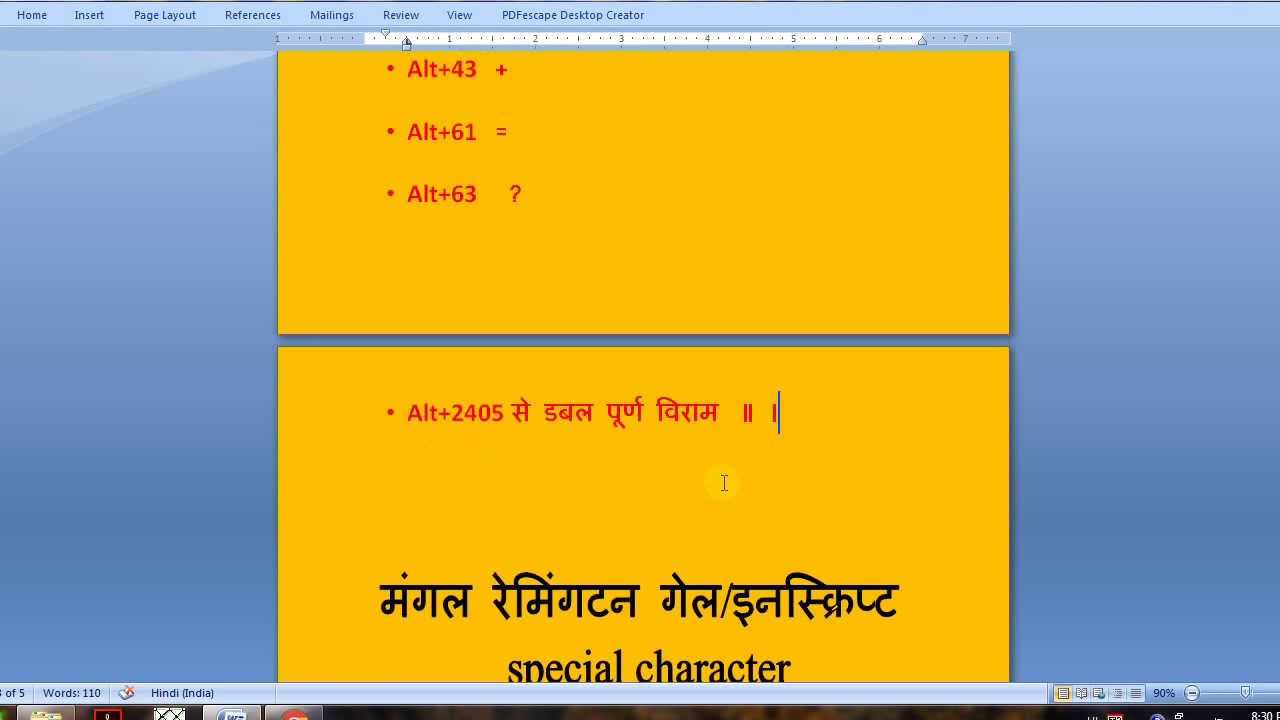
scroll(724, 480, down, 1)
scroll(724, 480, down, 1)
scroll(724, 483, down, 2)
scroll(724, 483, down, 3)
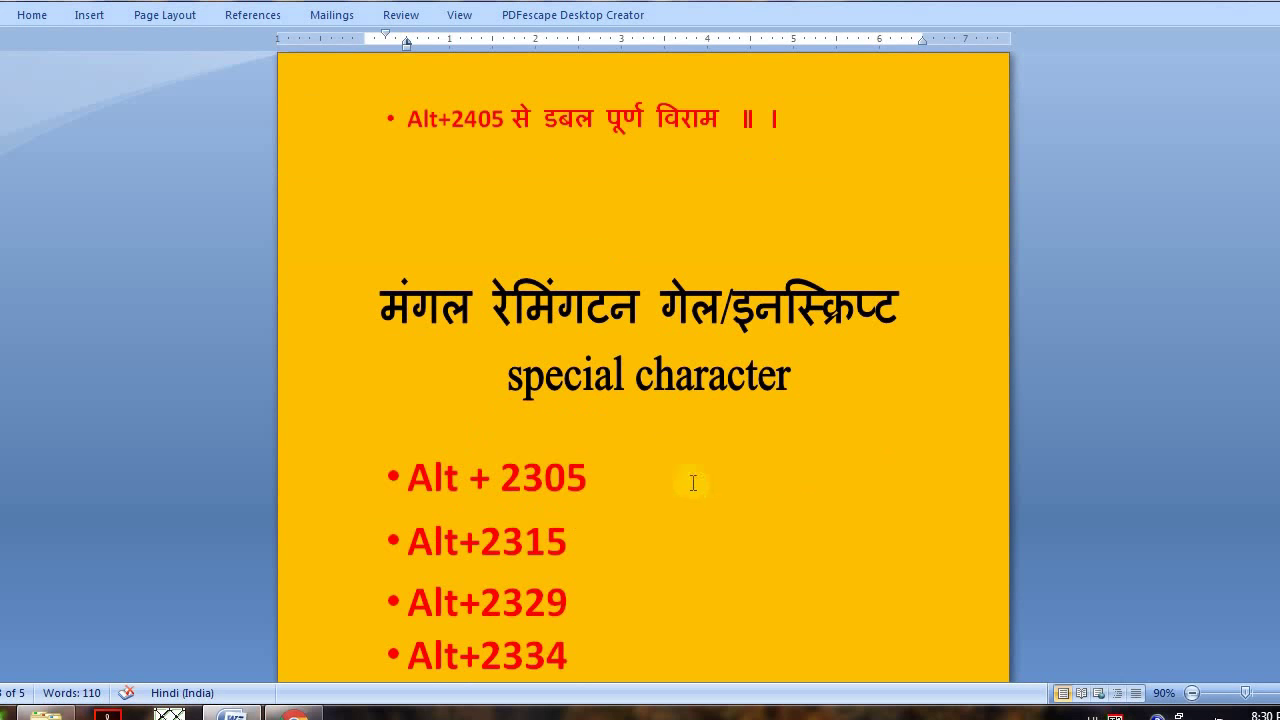
scroll(640, 456, down, 1)
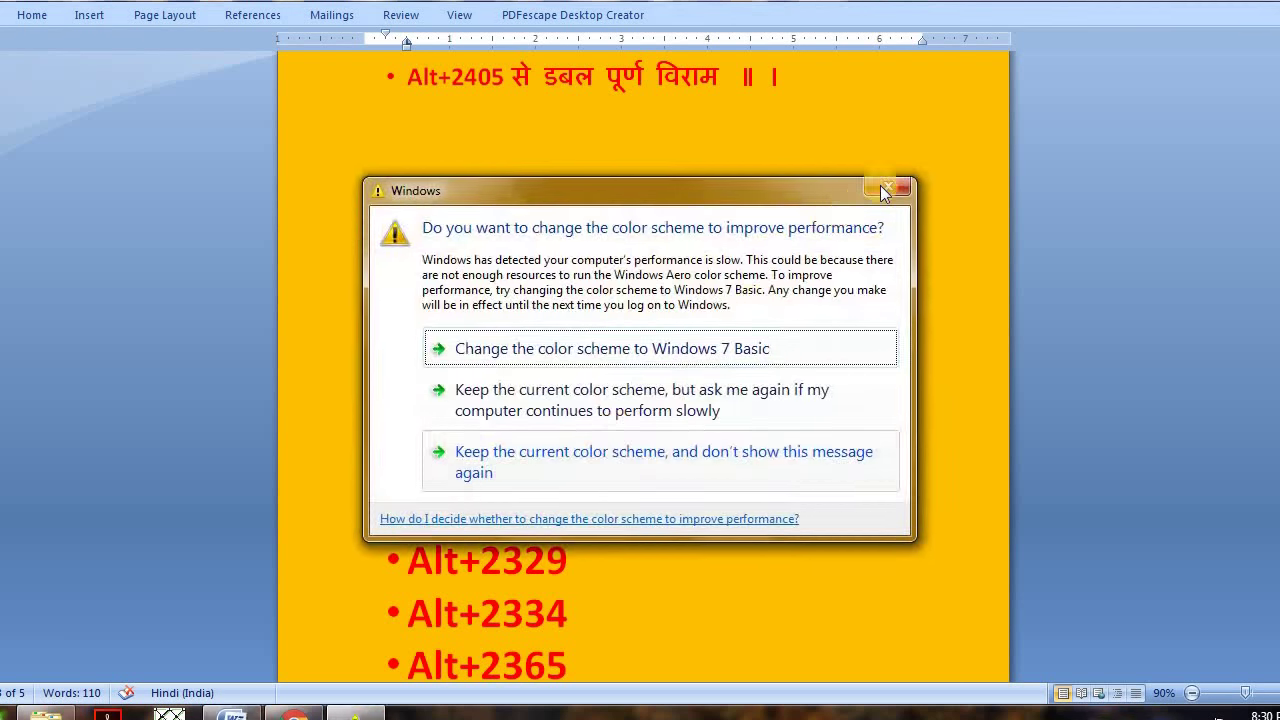
click(885, 188)
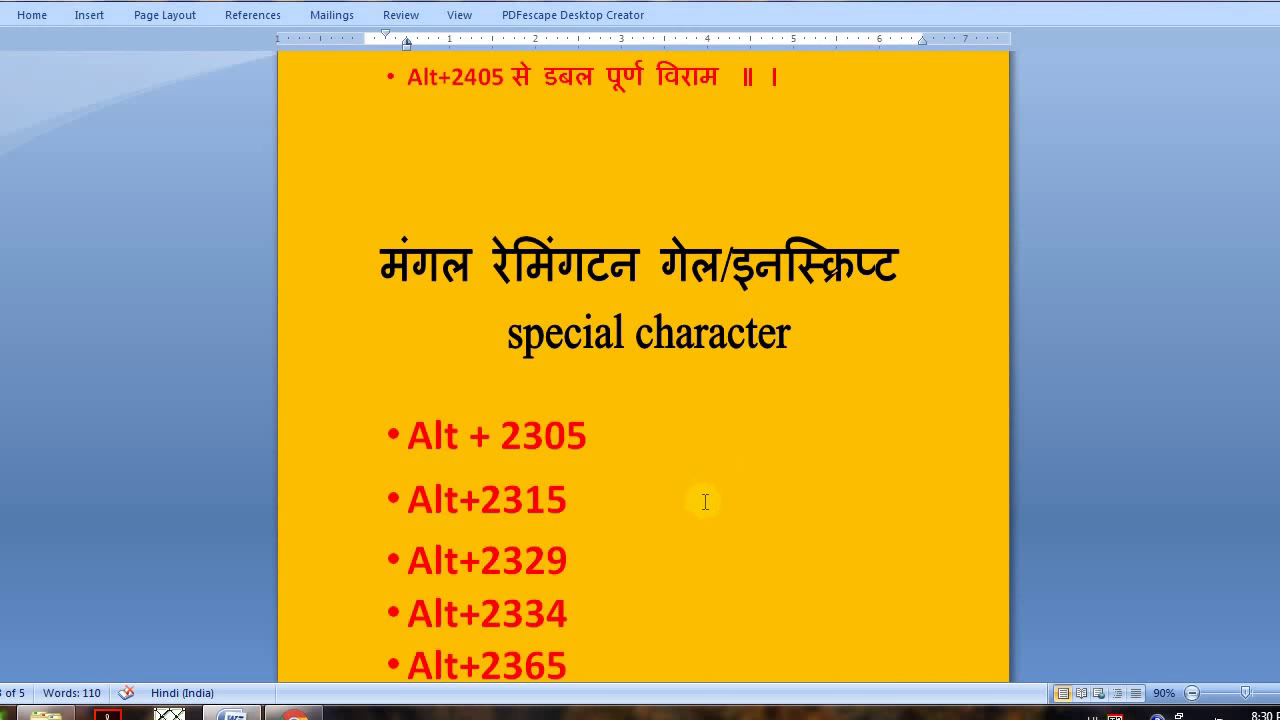
click(633, 432)
text(कि)
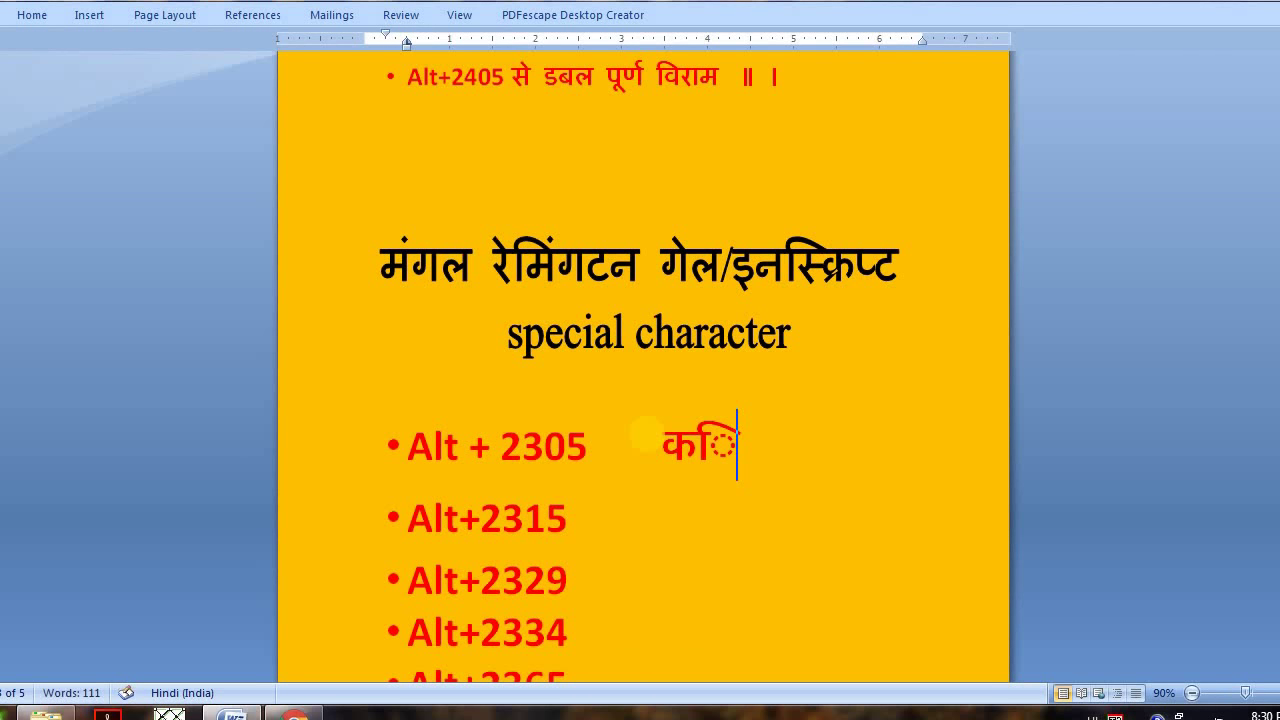
key(BackSpace)
key(BackSpace)
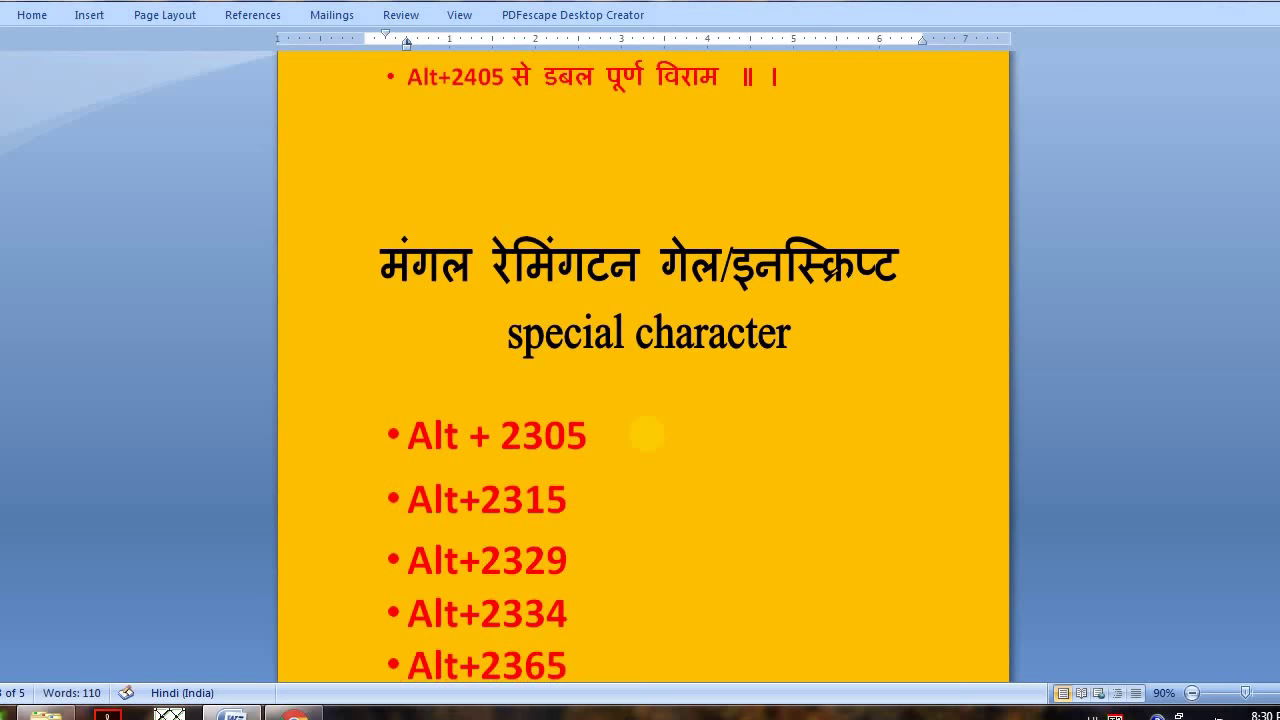
text(क)
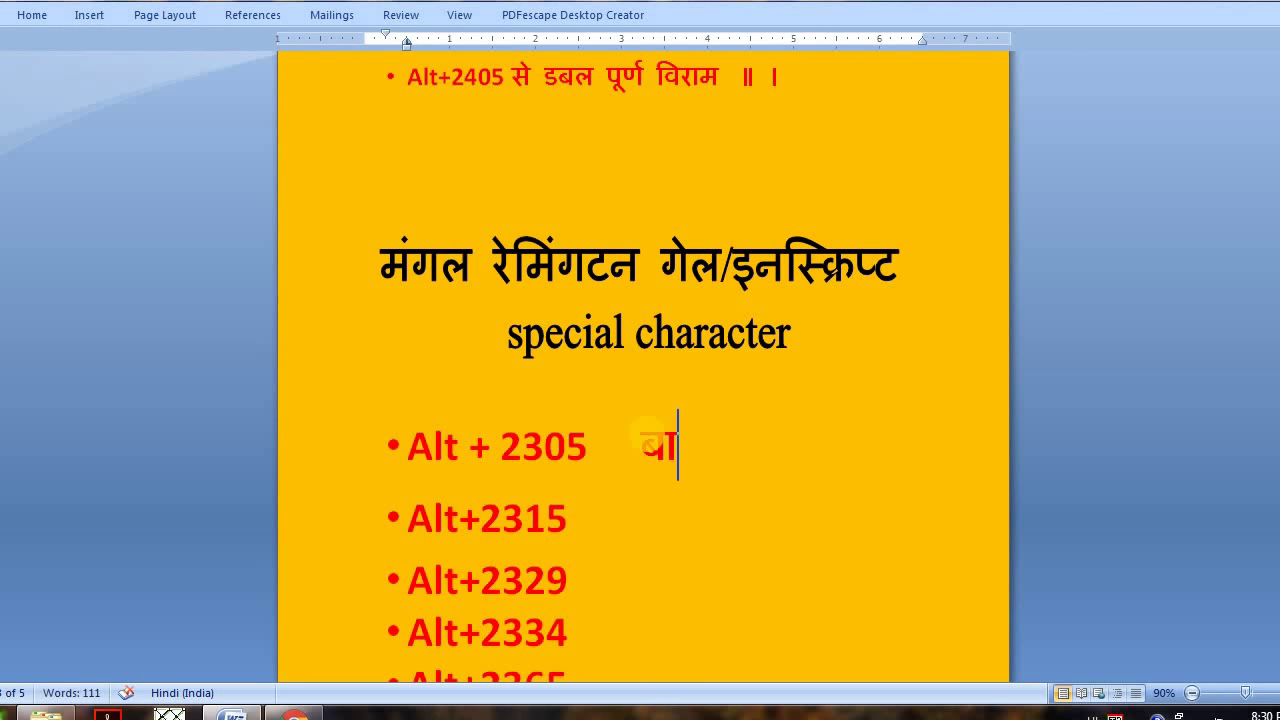
key(BackSpace)
text(गा)
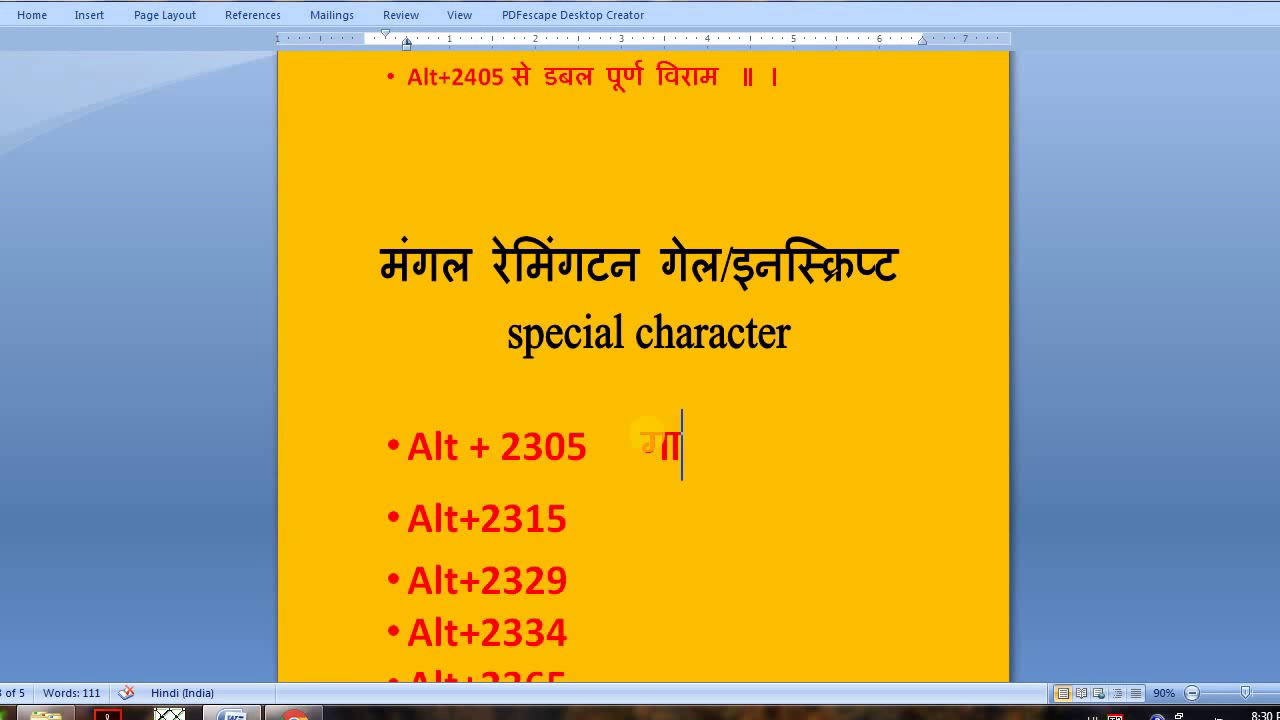
text(ँ)
text(व)
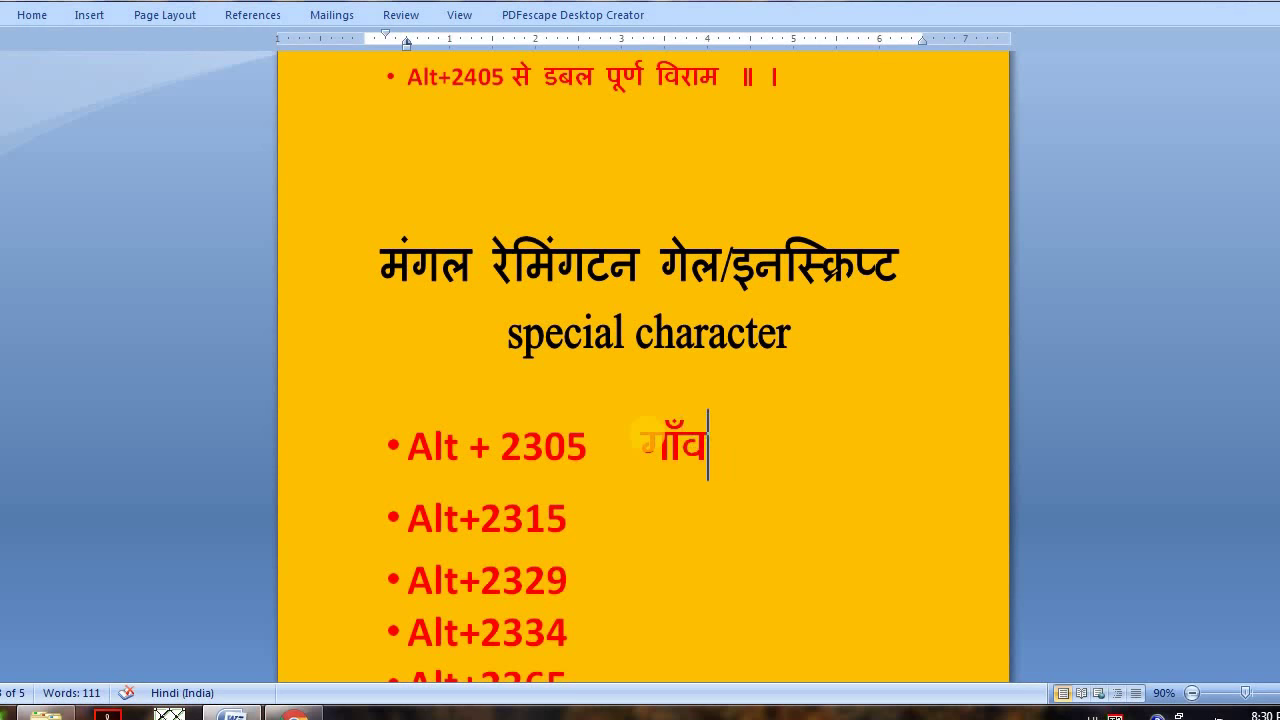
Add ऋ ऋ beside Alt+2315, leaving no extra line below it
click(630, 522)
text(ऋ)
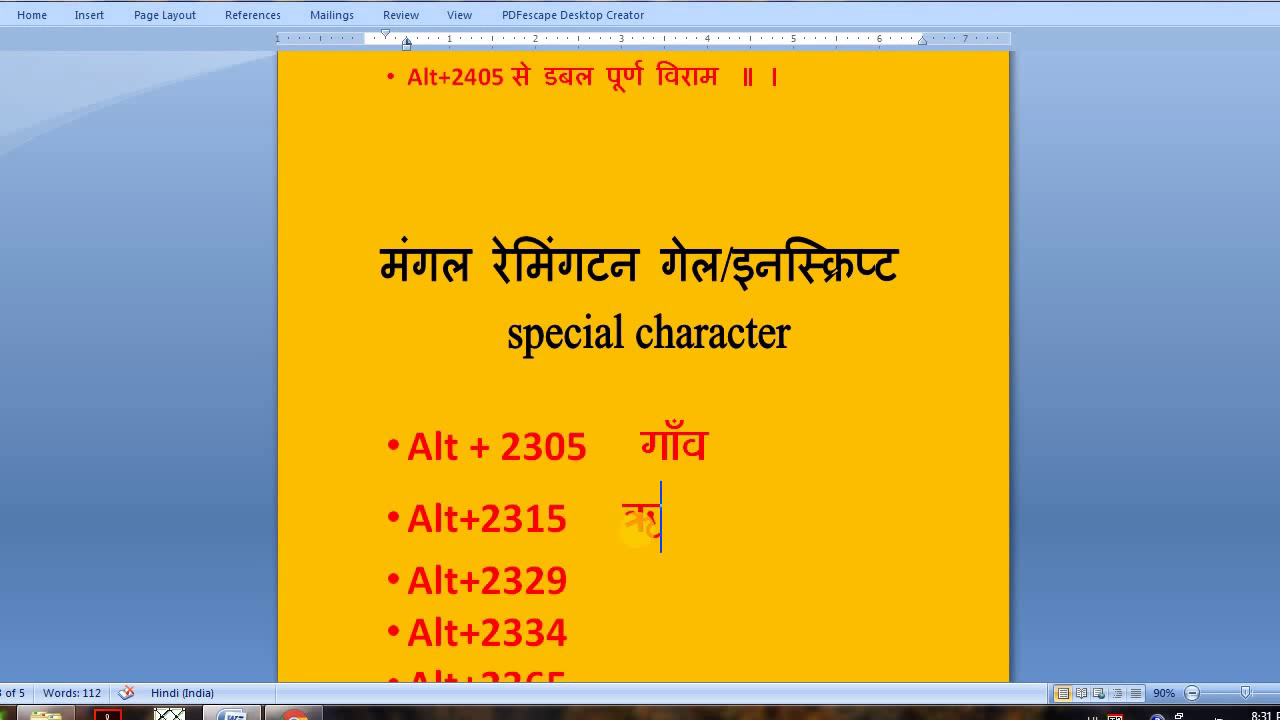
text( ऋ)
key(Return)
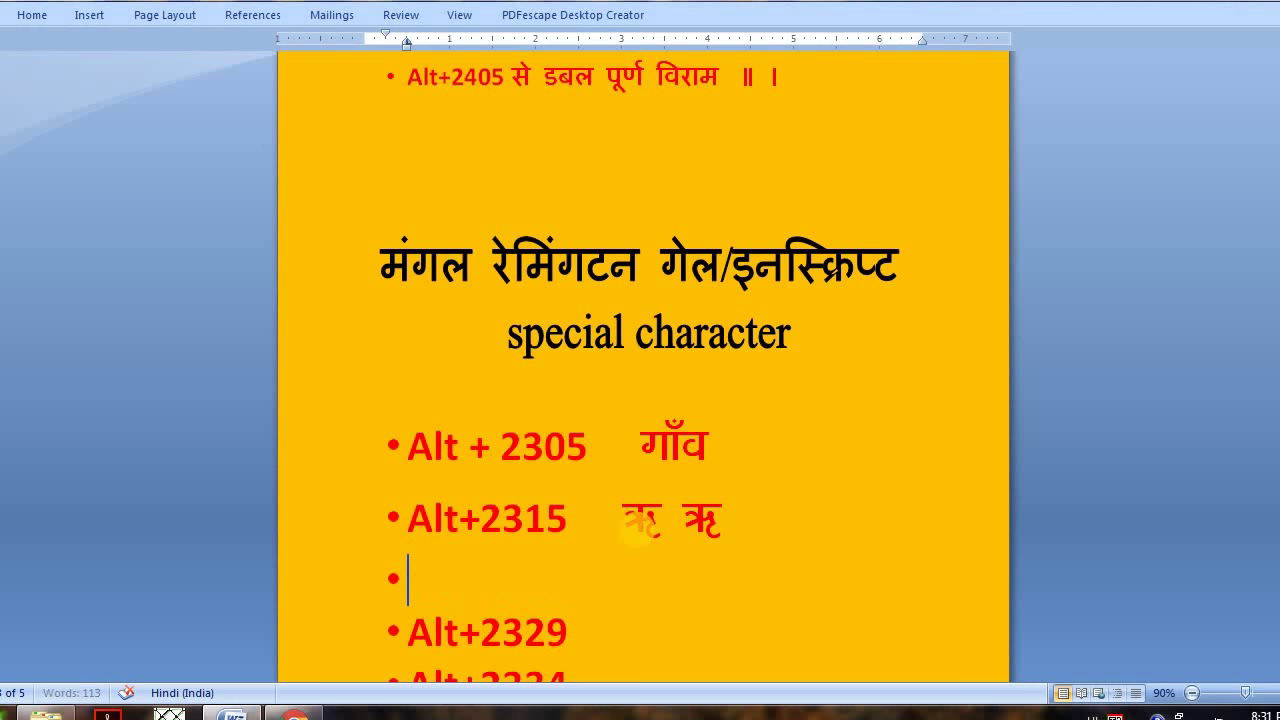
key(BackSpace)
key(BackSpace)
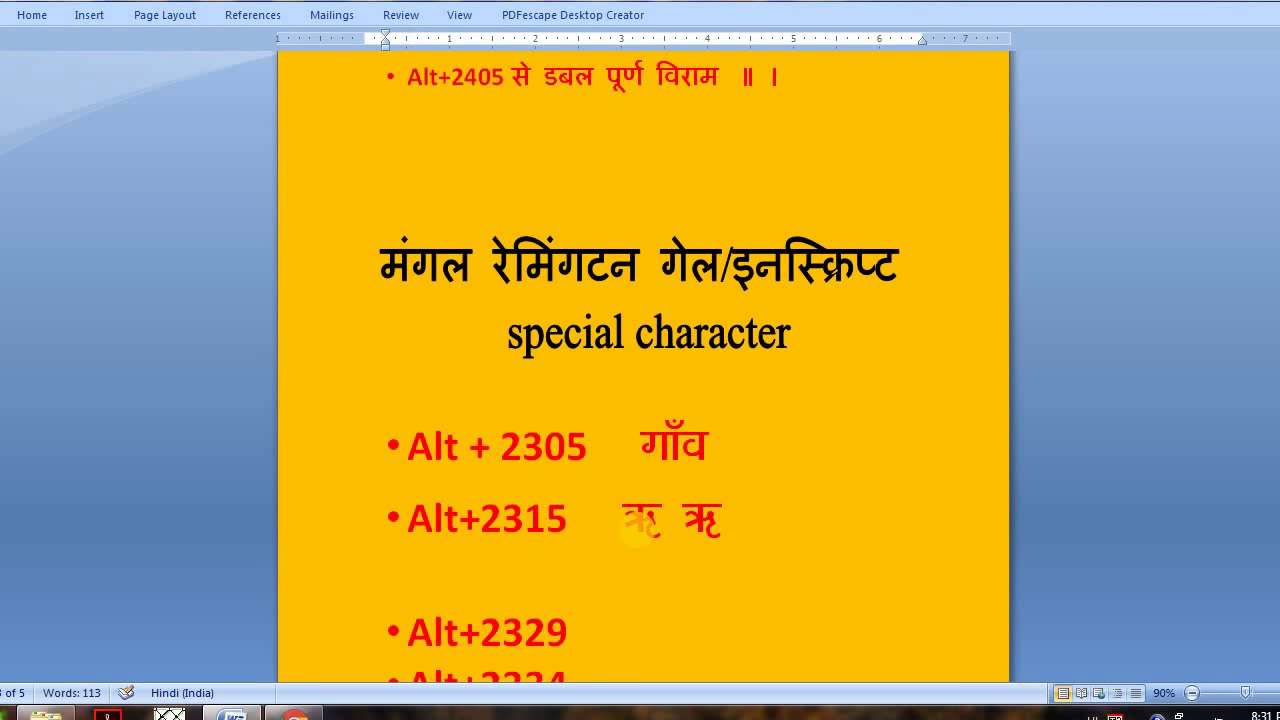
key(BackSpace)
Add ङ beside Alt+2329 and ञ beside Alt+2334
key(alt+shift)
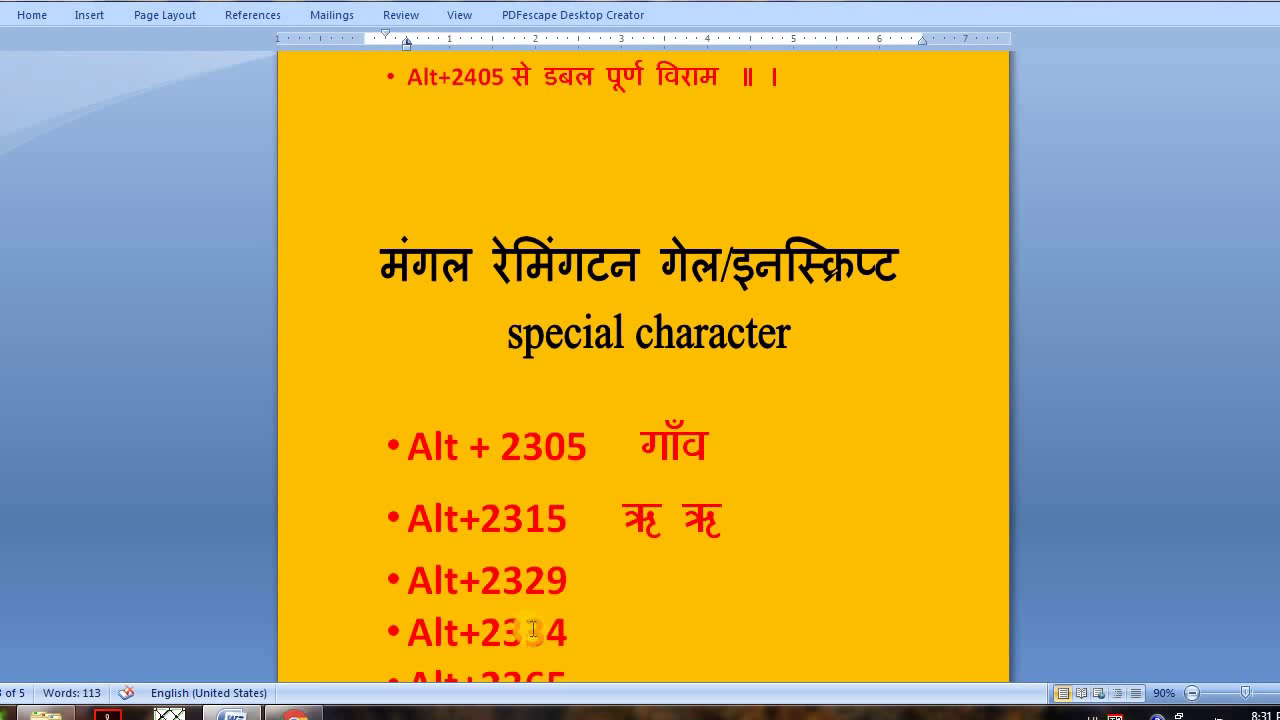
click(660, 575)
key(alt+shift)
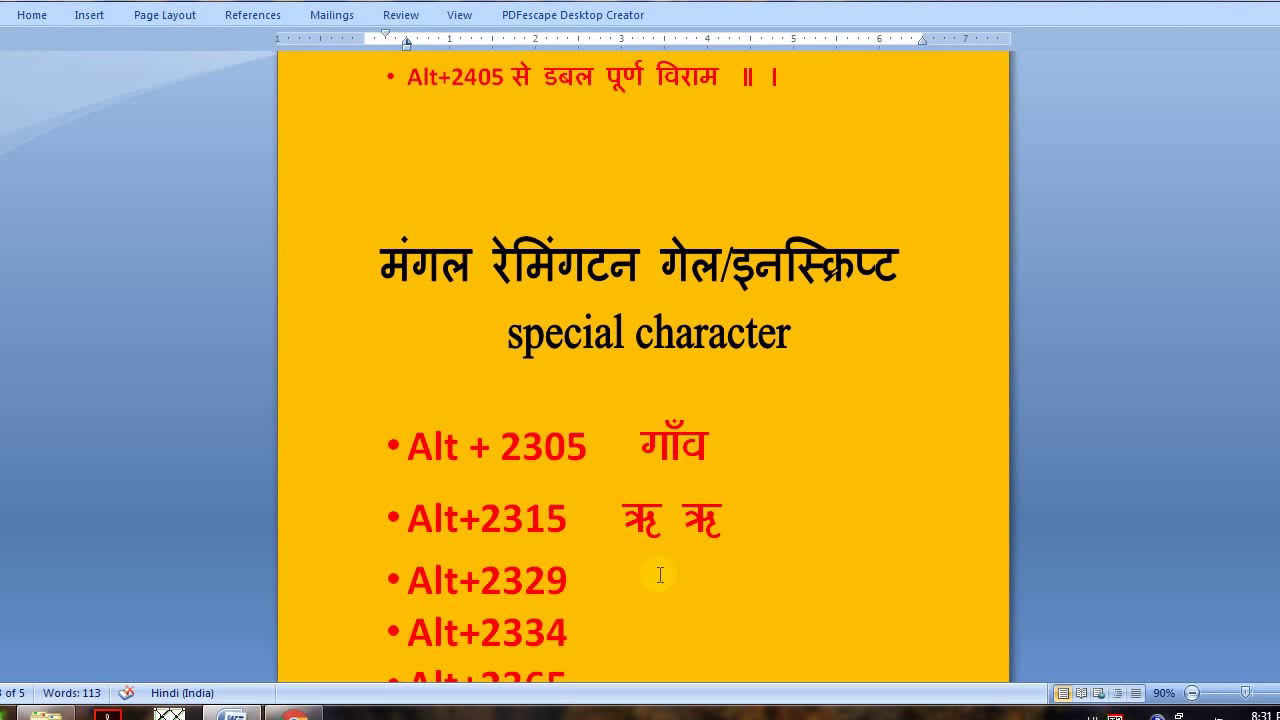
text(ङ)
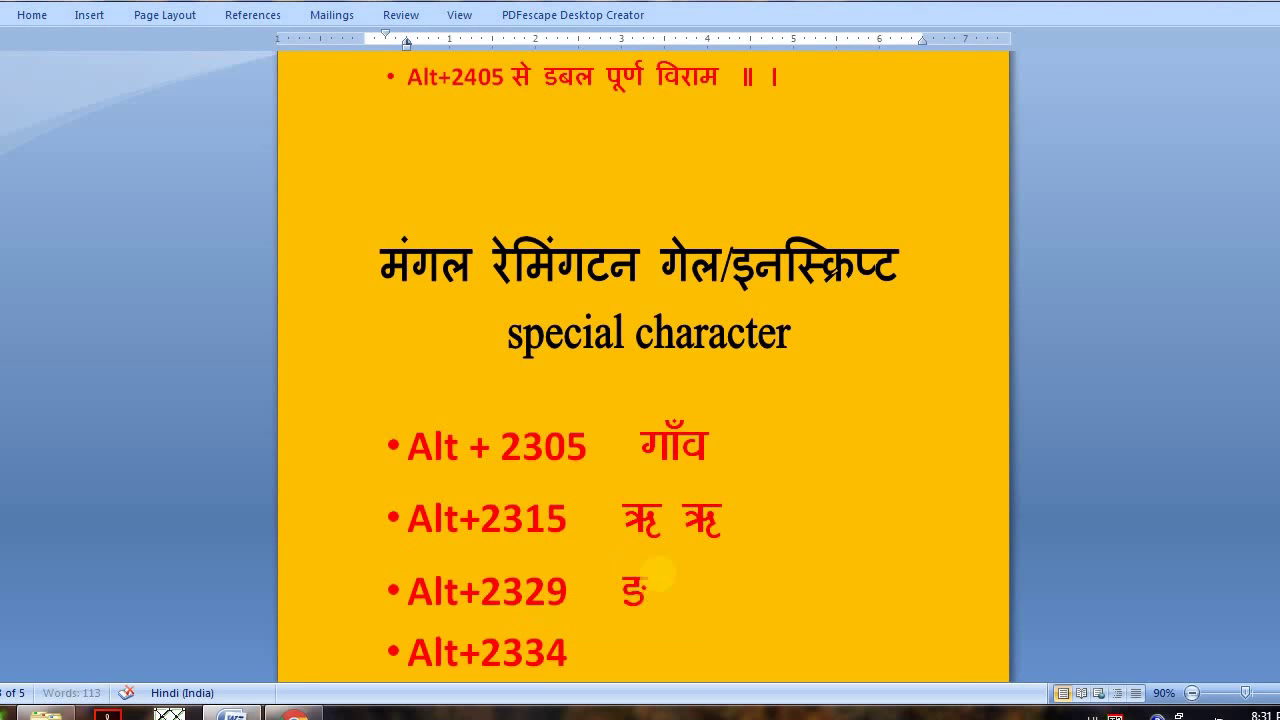
scroll(636, 523, down, 1)
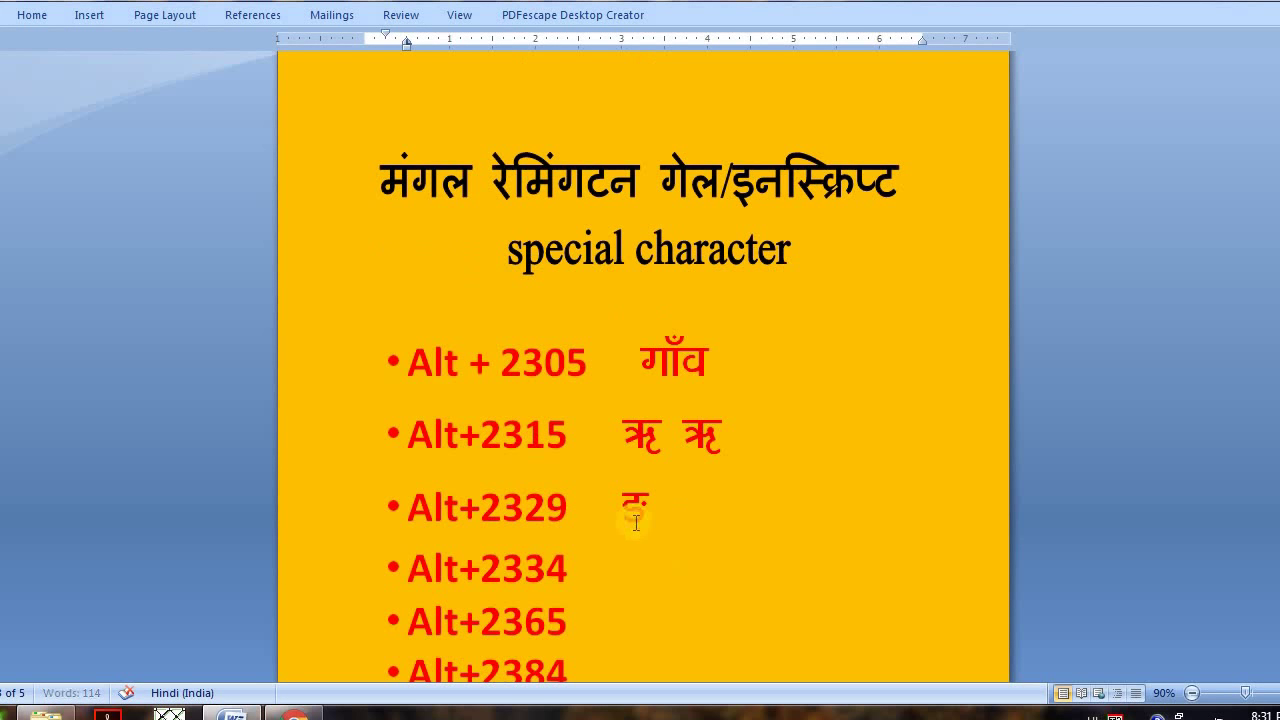
click(628, 586)
text(ञ)
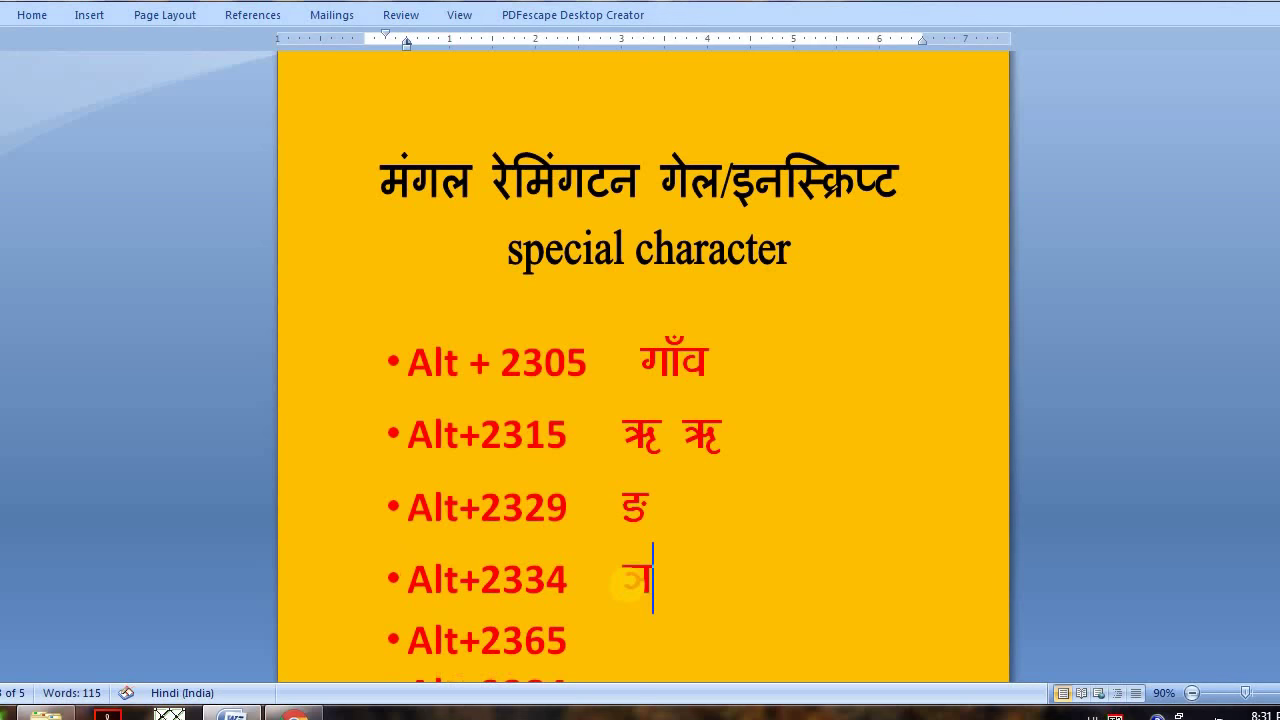
Add ऽ beside Alt+2365 and ॐ beside Alt+2384
scroll(601, 590, down, 1)
click(630, 516)
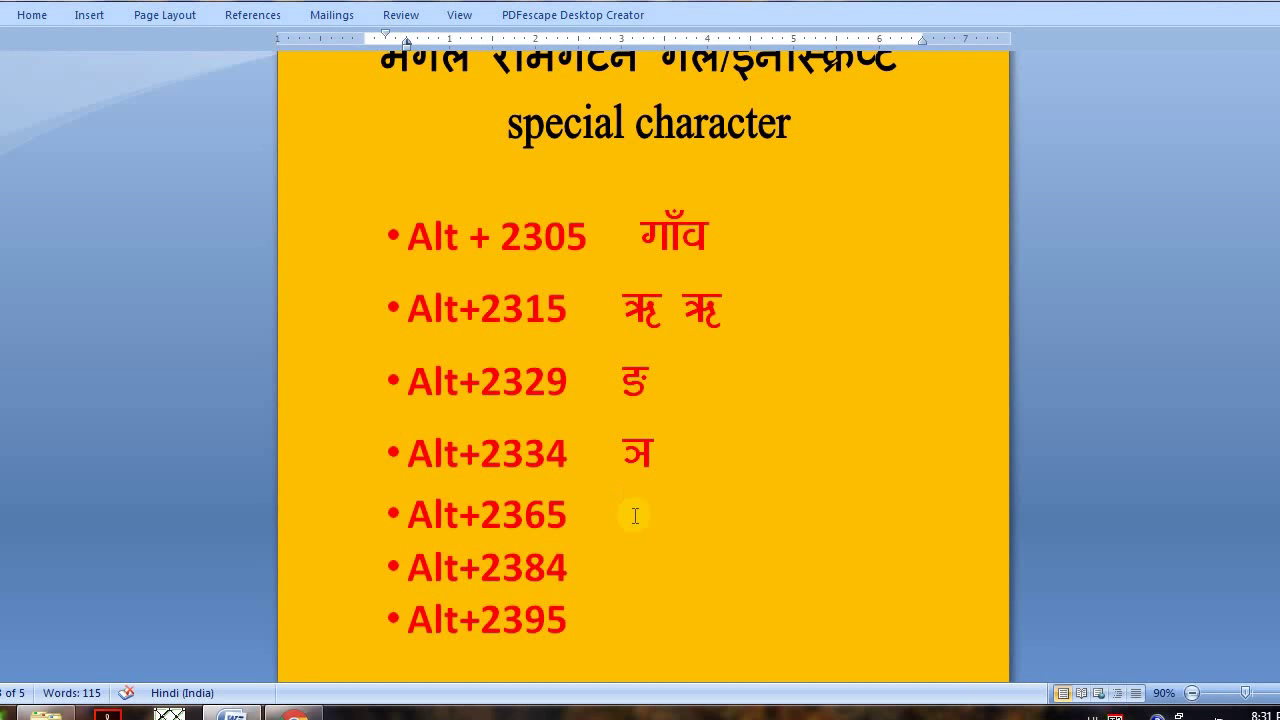
text( ऽ)
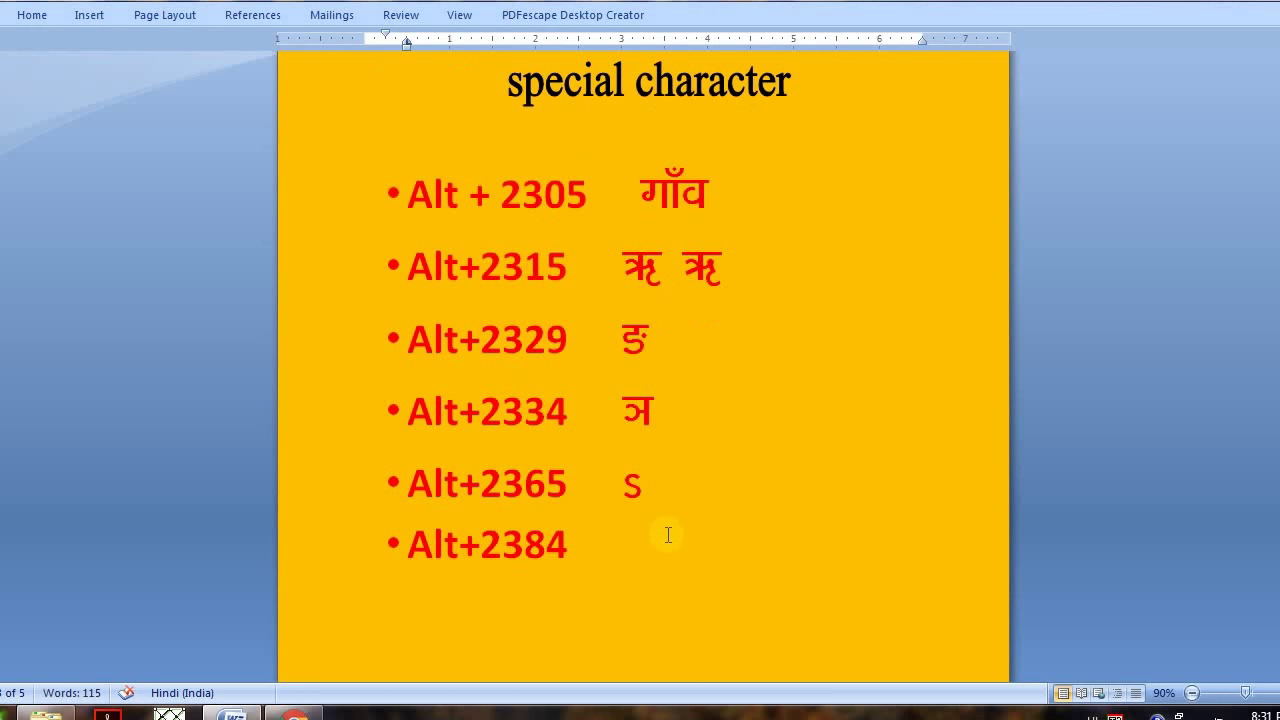
scroll(660, 532, down, 1)
click(648, 537)
text(ॐ)
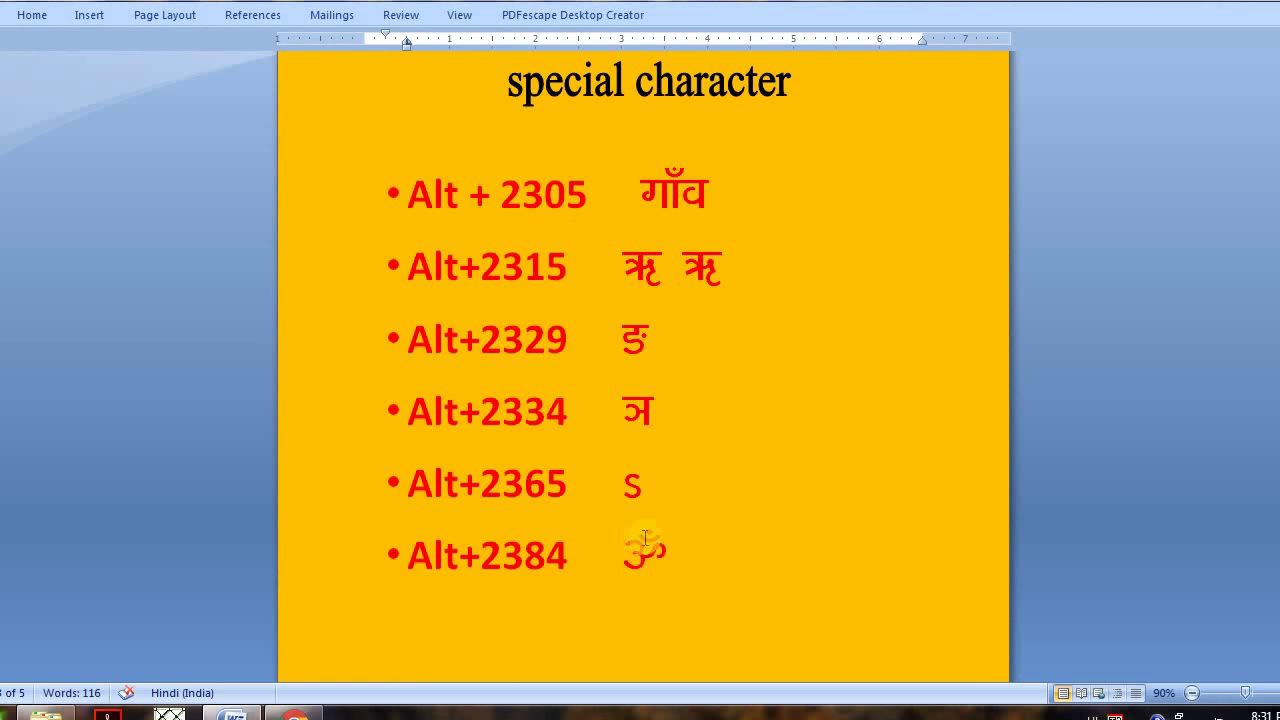
Add ज़ beside Alt+2395 and ड़ beside Alt+2396
scroll(737, 466, down, 3)
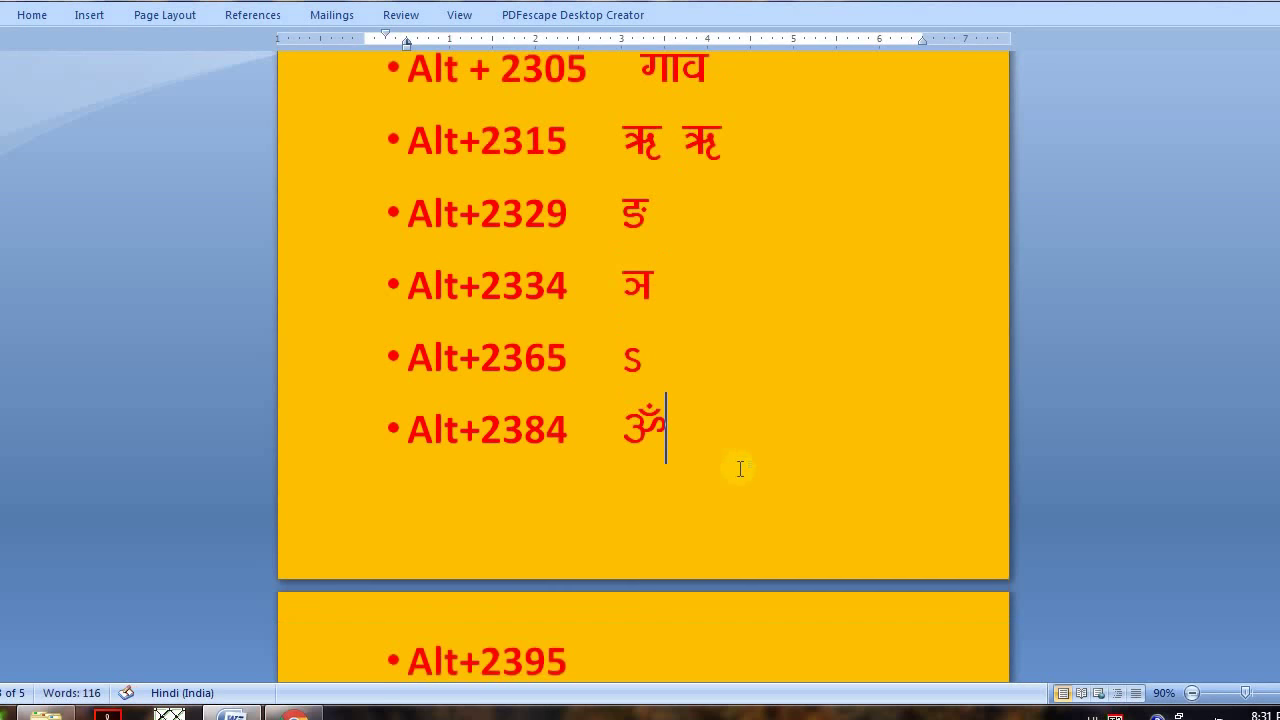
scroll(737, 466, down, 3)
click(625, 530)
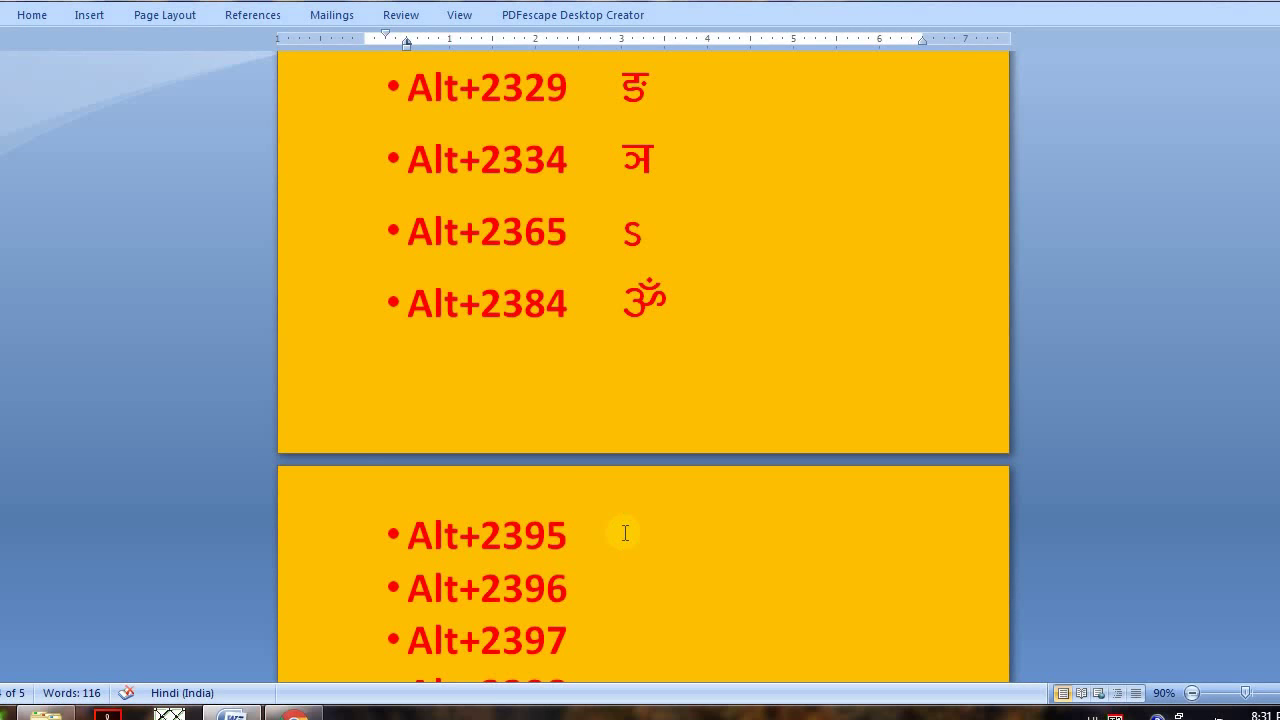
text( ज़)
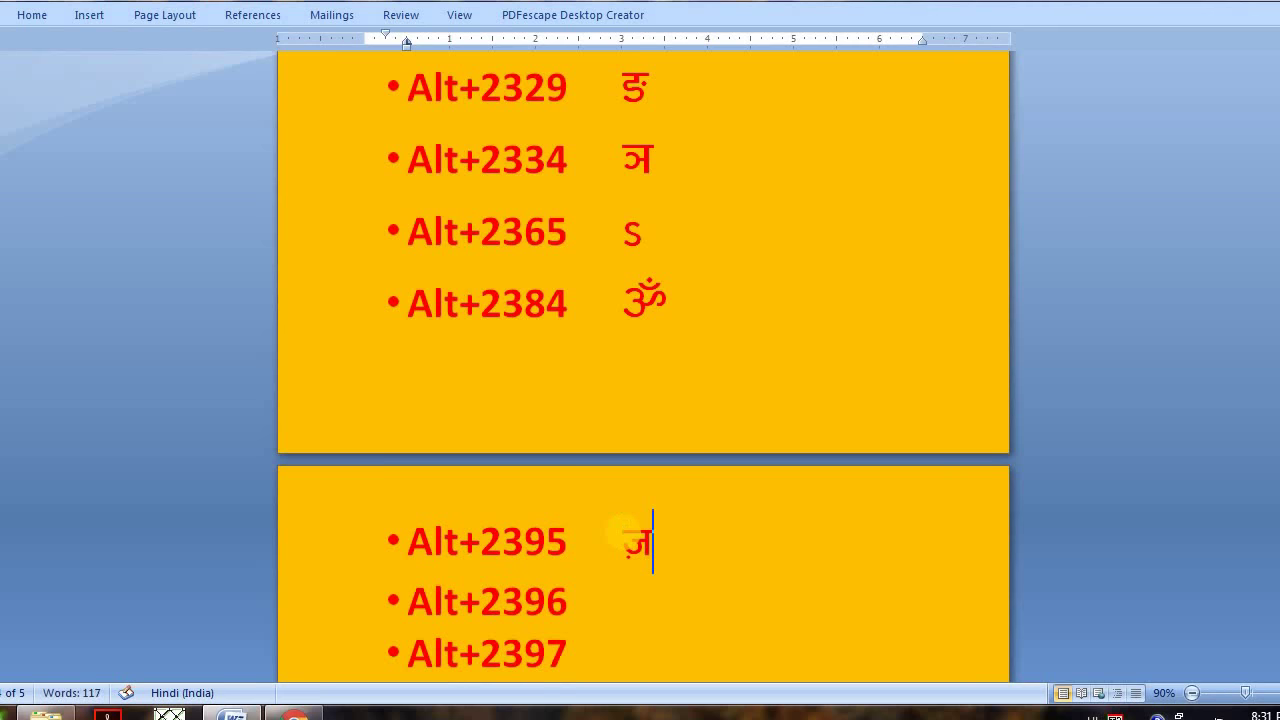
scroll(624, 540, down, 2)
click(637, 519)
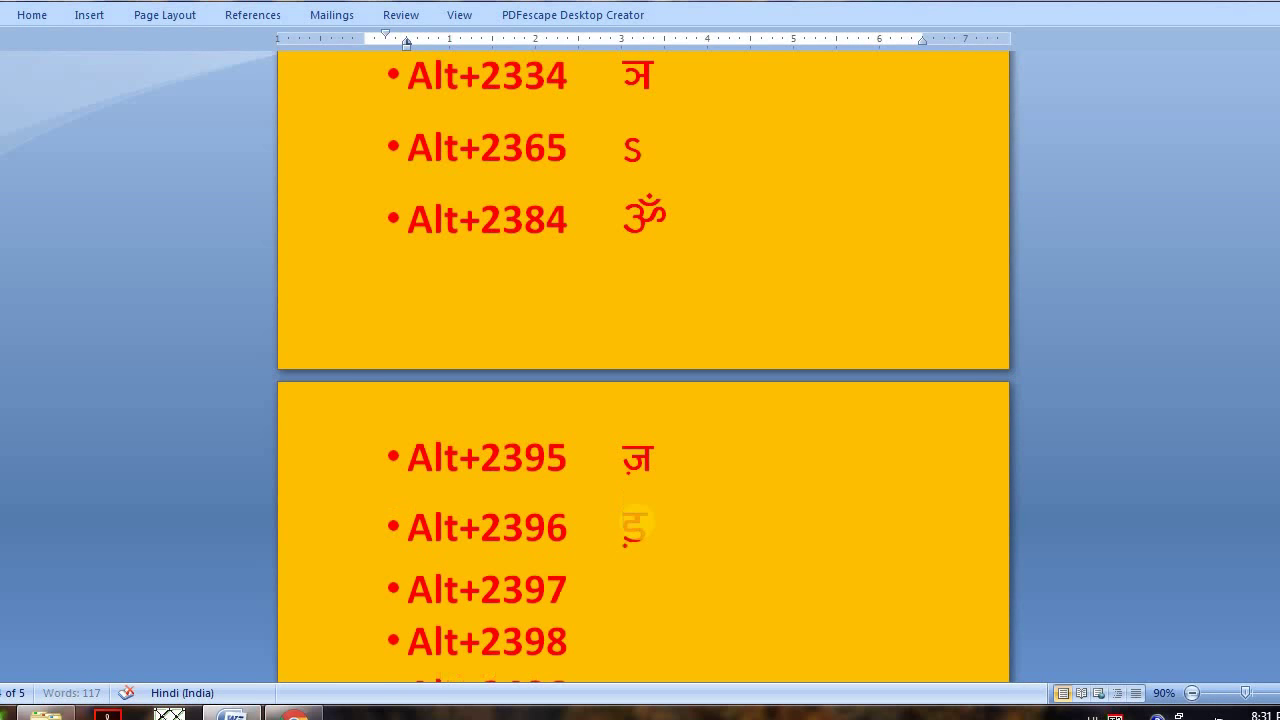
text(ड़)
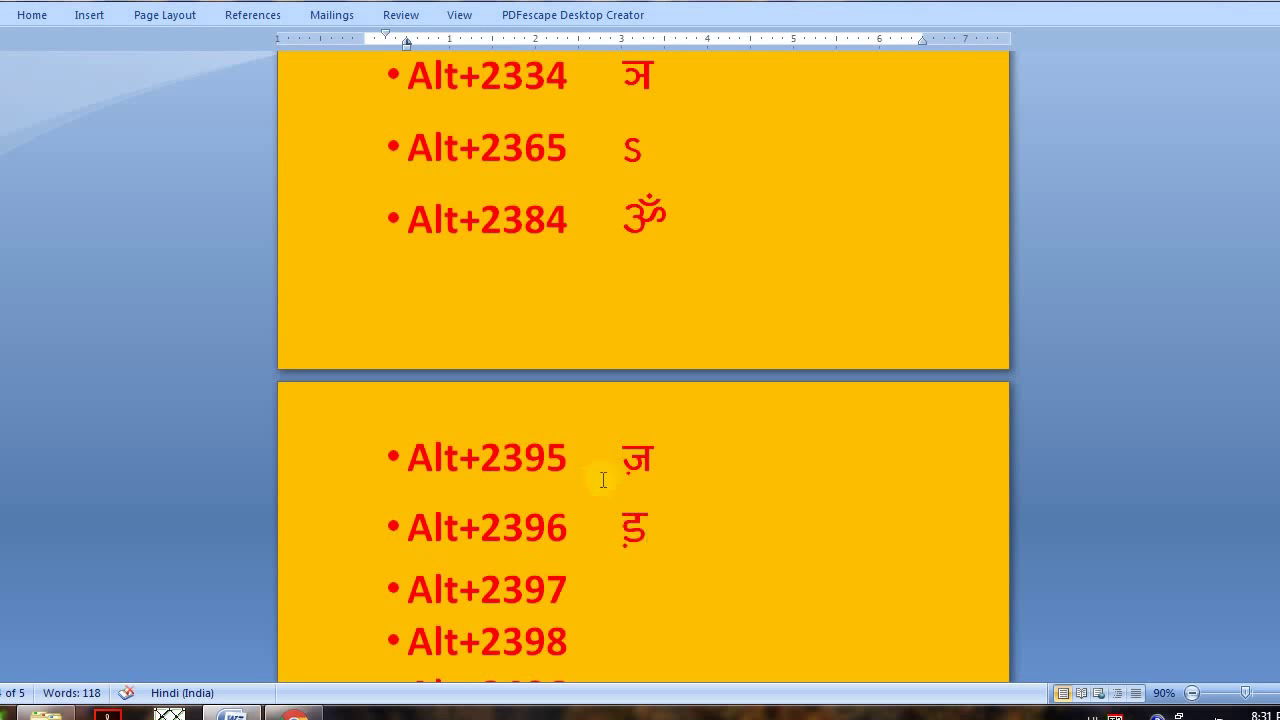
Add ढ़ beside Alt+2397 and फ़ beside Alt+2398
scroll(603, 480, down, 1)
scroll(630, 460, down, 2)
click(640, 457)
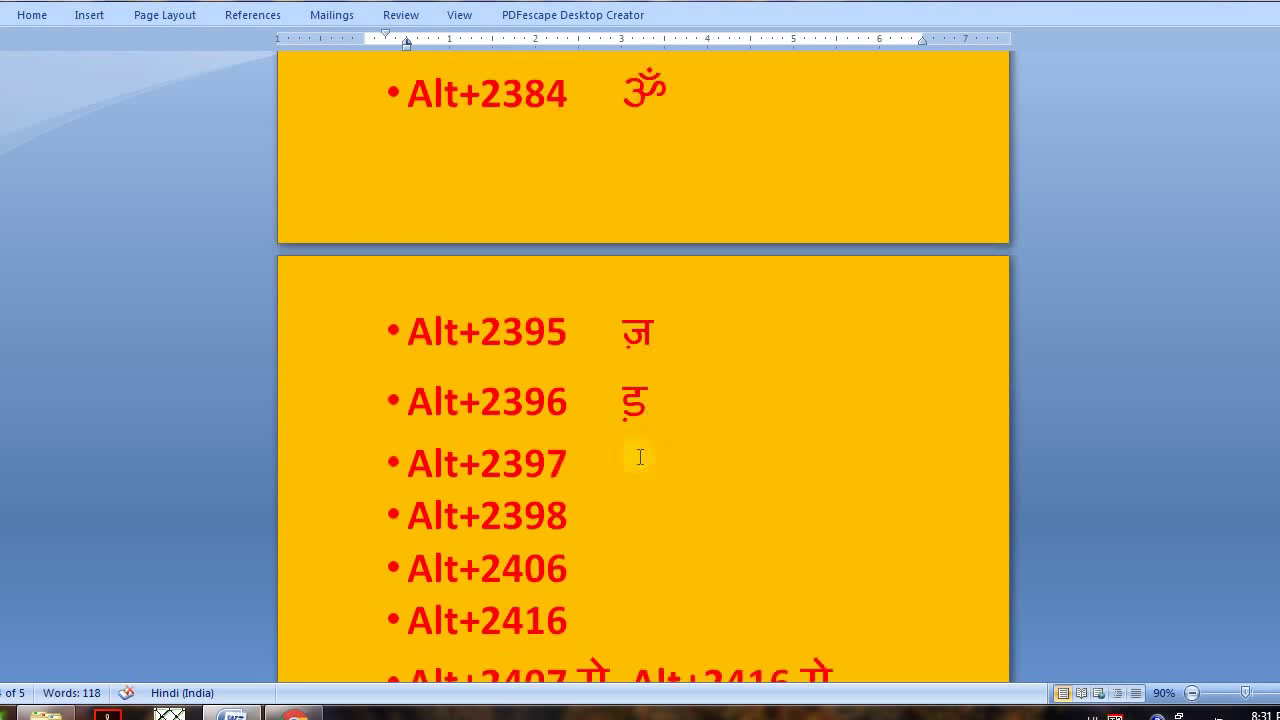
text(ढ़)
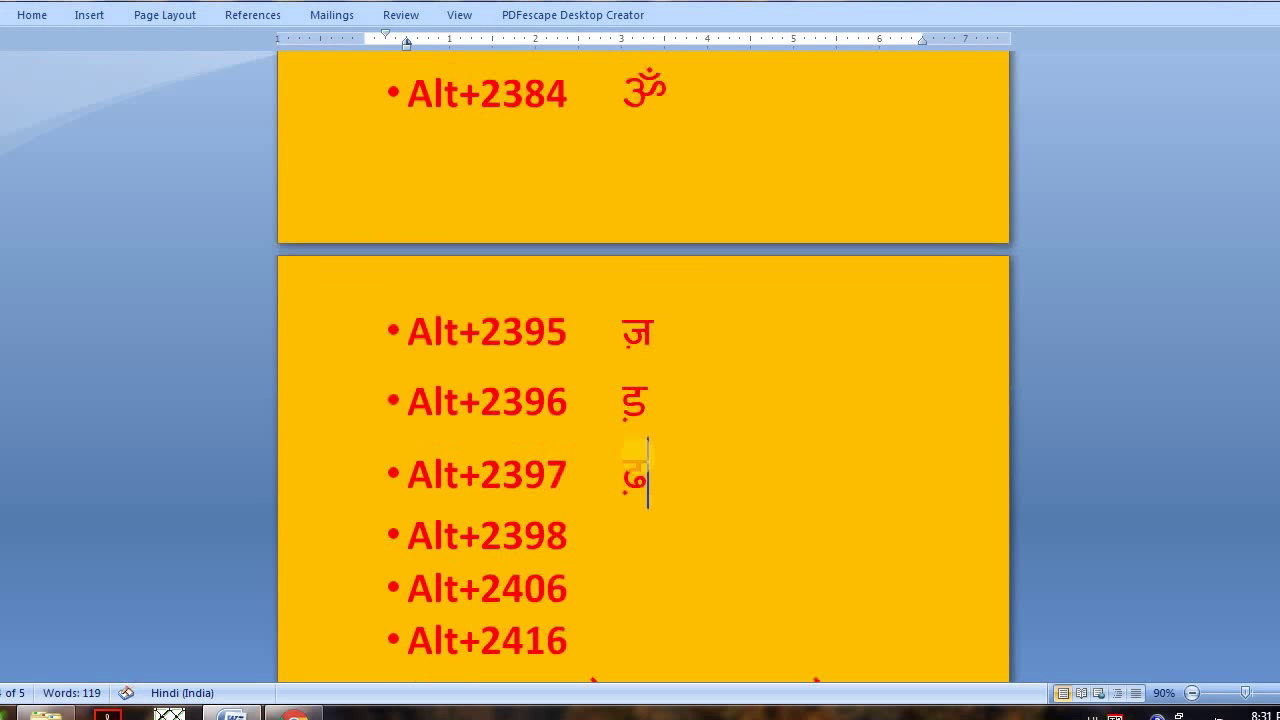
scroll(637, 460, down, 2)
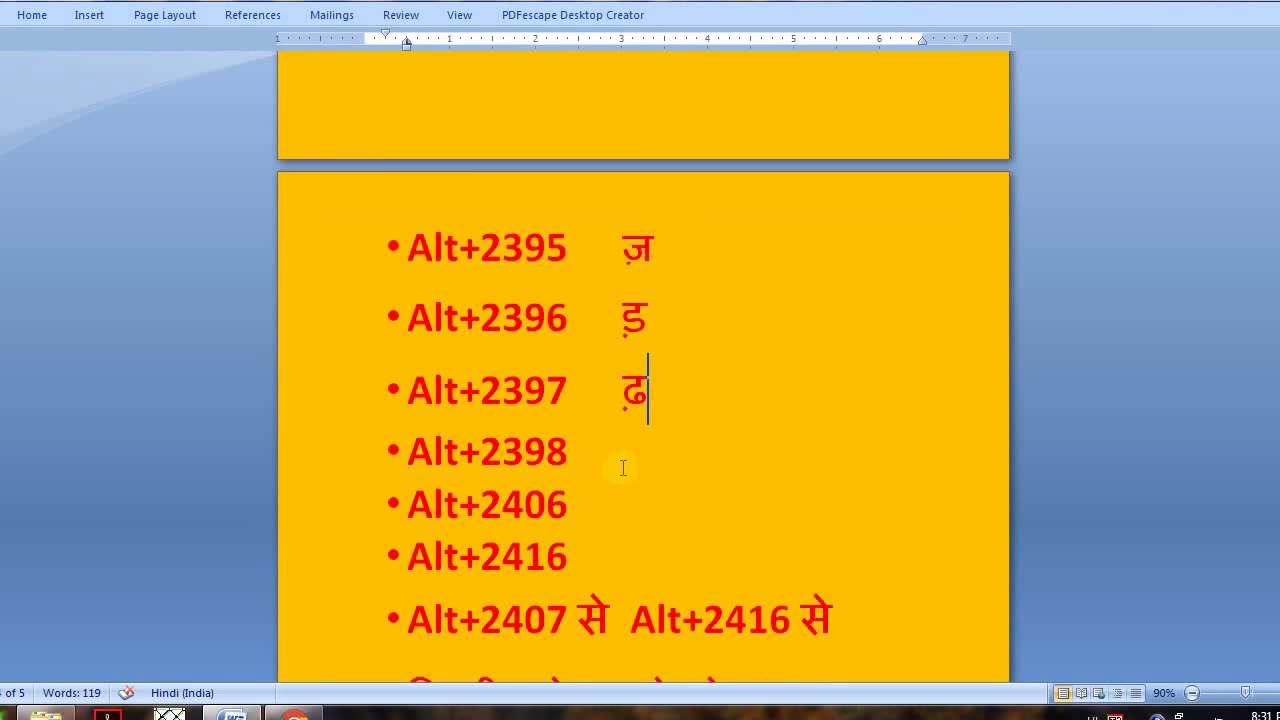
click(643, 449)
text(फ़)
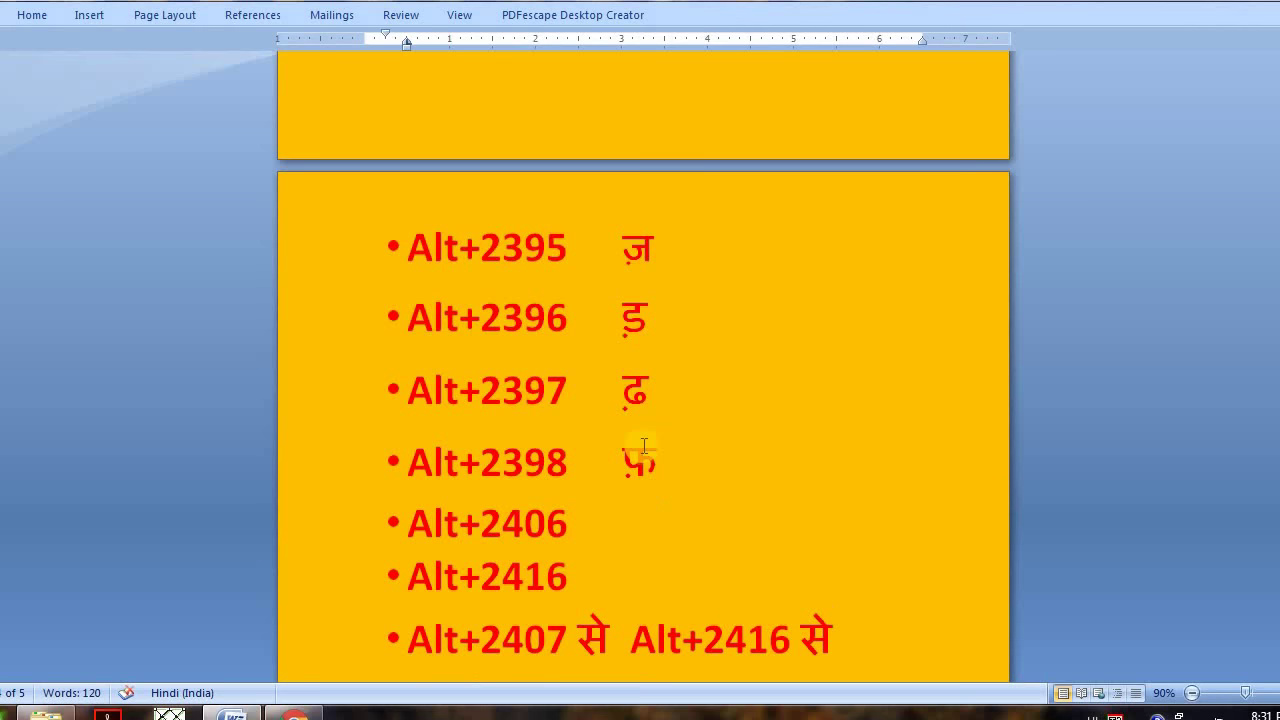
Add '० म०प्र०' beside Alt+2406 and ॰ beside Alt+2416
scroll(644, 445, down, 1)
click(640, 494)
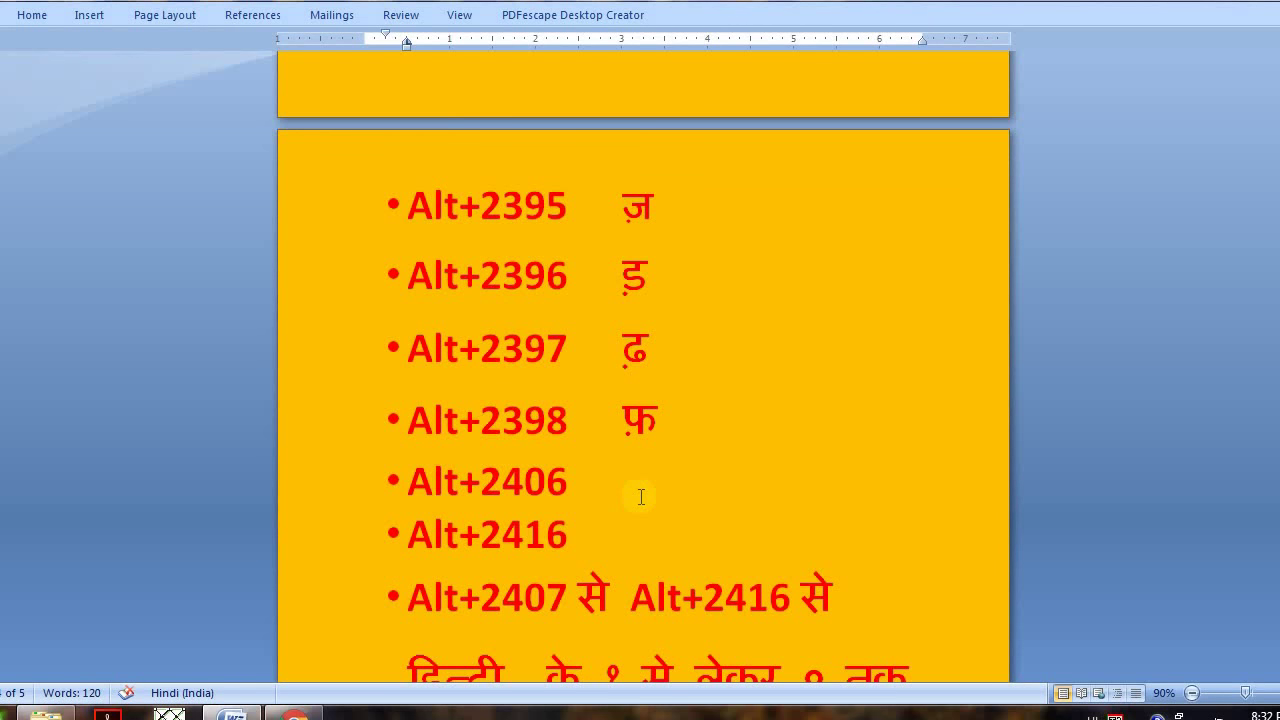
text( ०)
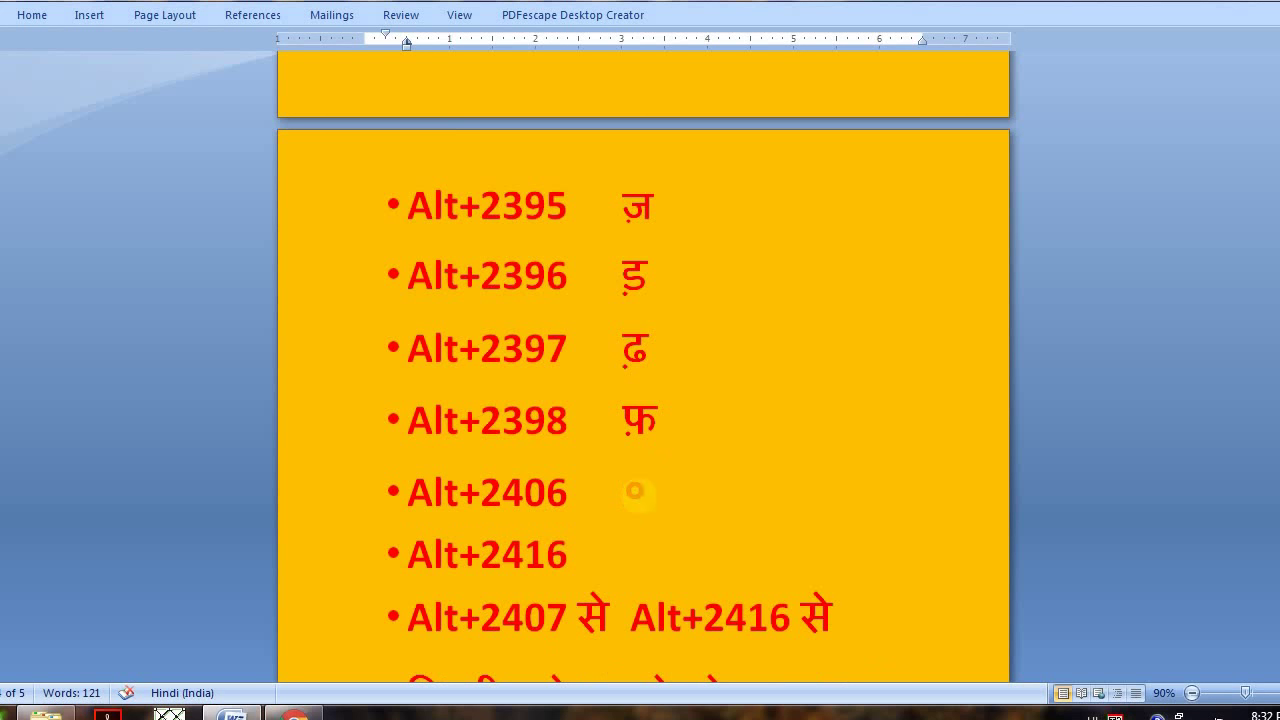
text( म)
text(०)
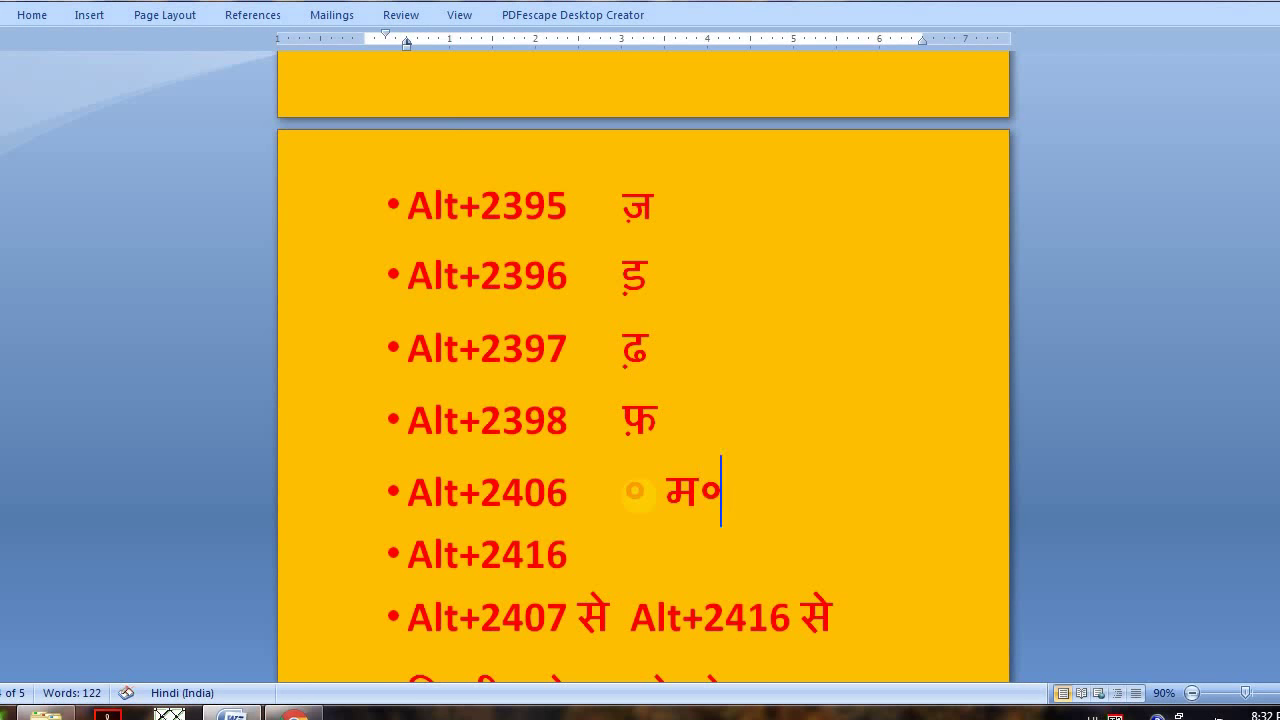
text(म)
key(BackSpace)
text(प्र)
text(०)
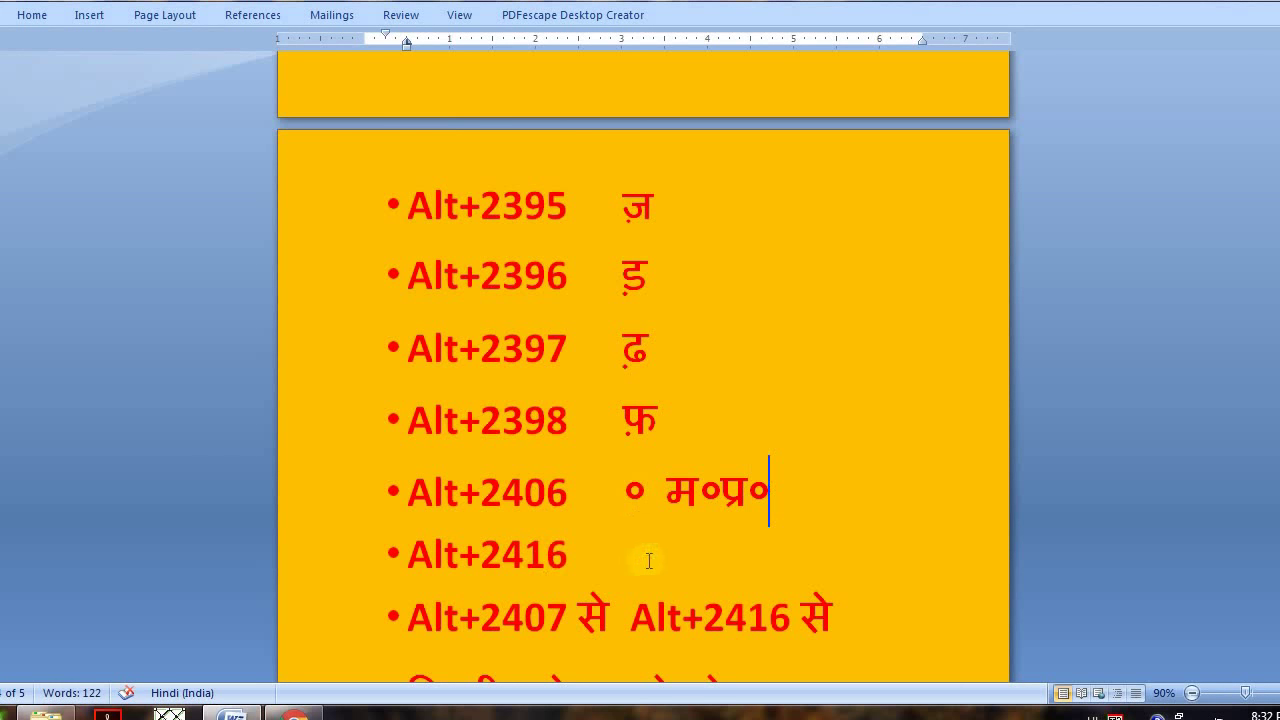
click(652, 557)
text(॰)
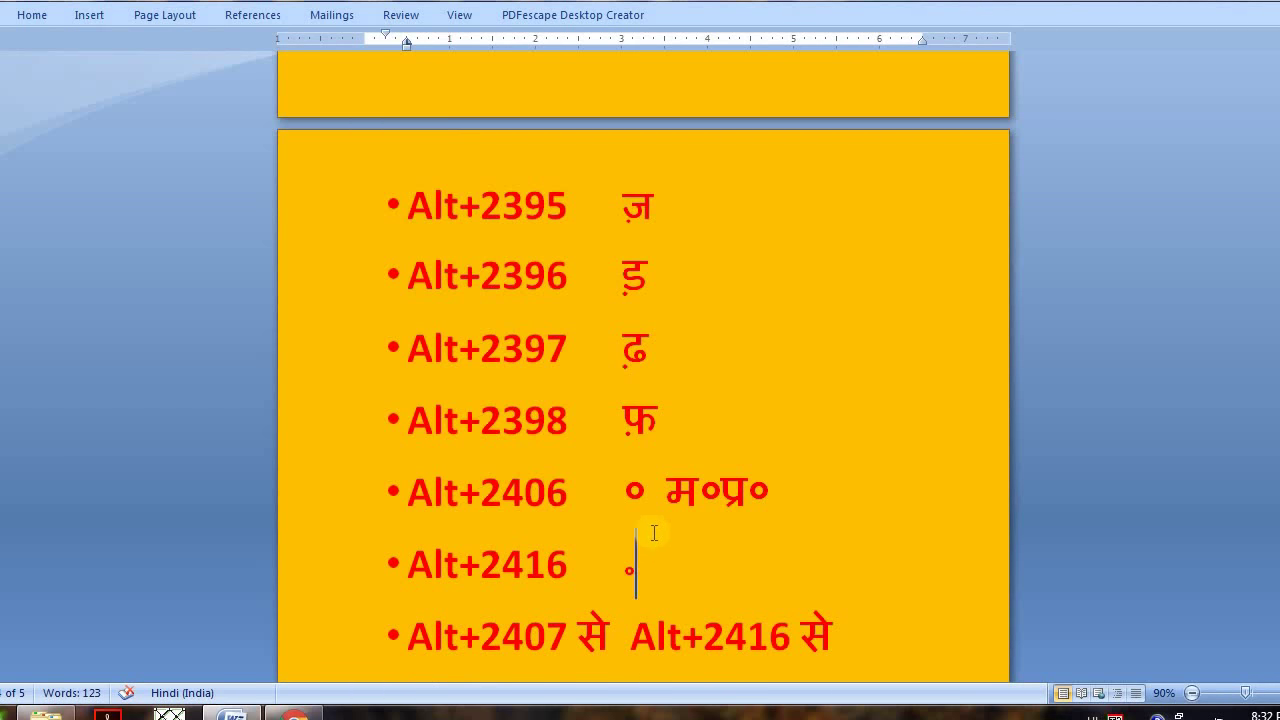
scroll(656, 532, down, 2)
scroll(652, 534, down, 2)
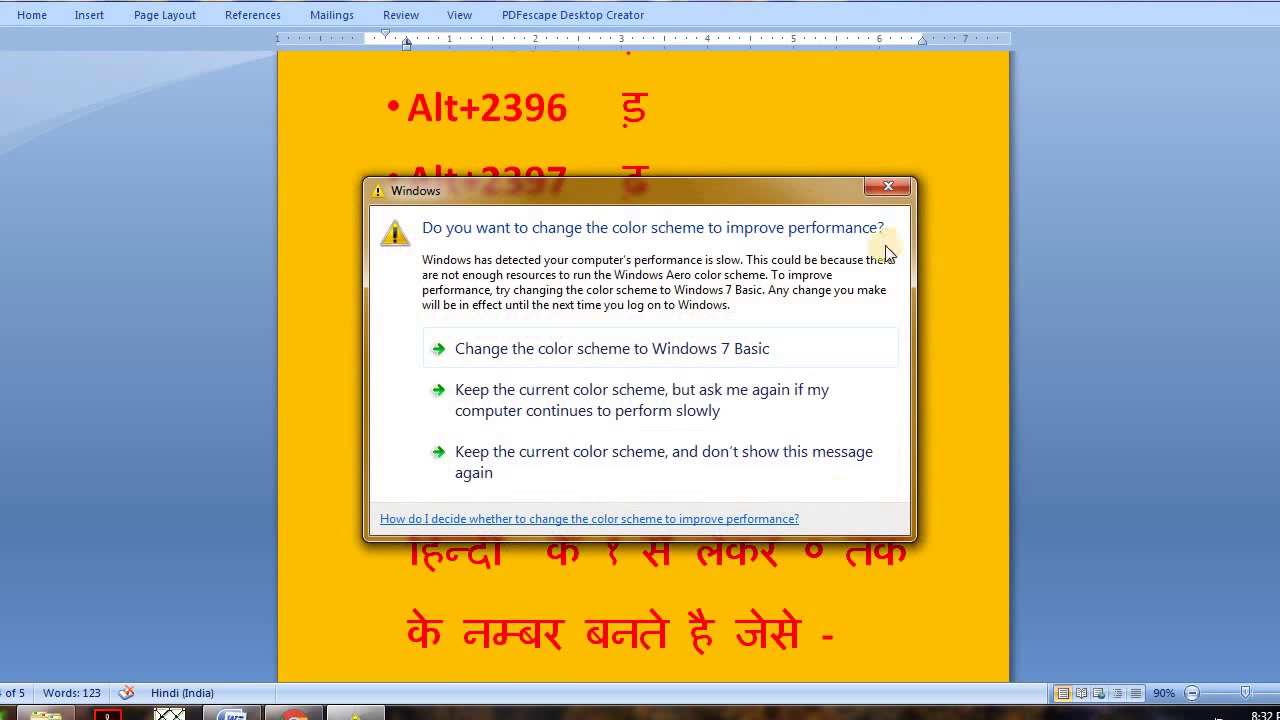
click(898, 185)
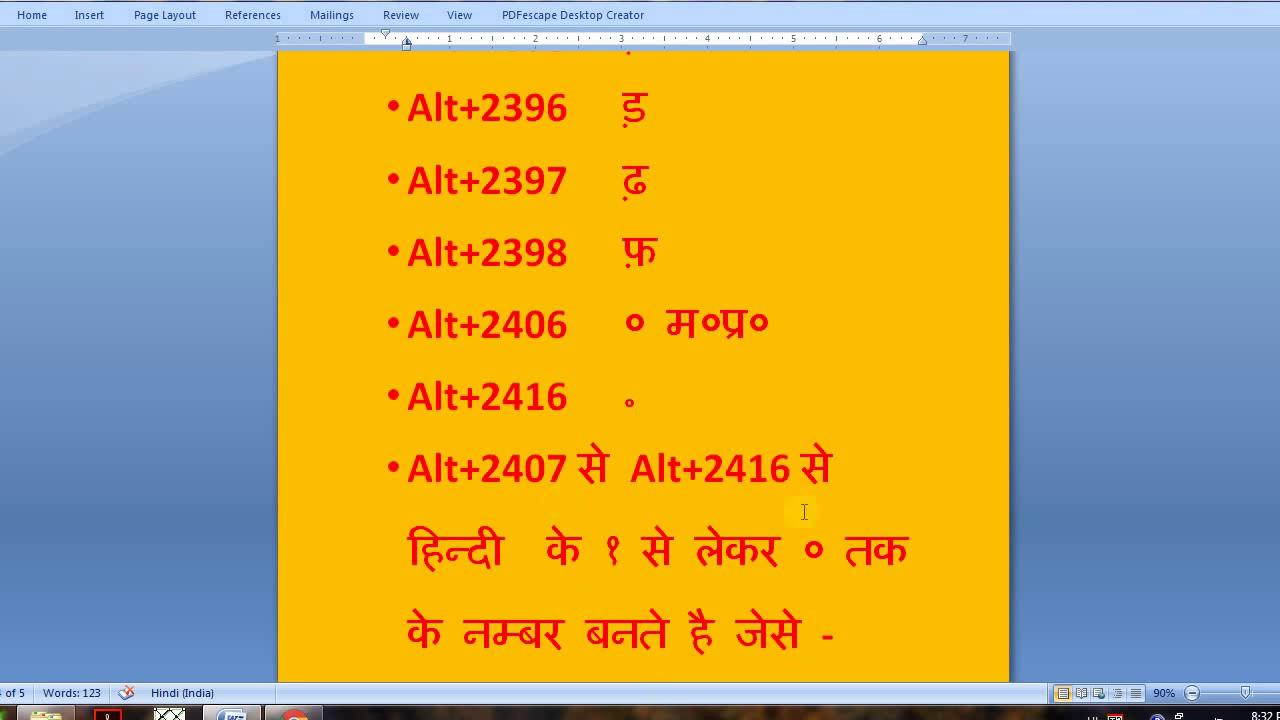
Type the Devanagari digit १ after 'के नम्बर बनते है जेसे -'
scroll(811, 521, down, 3)
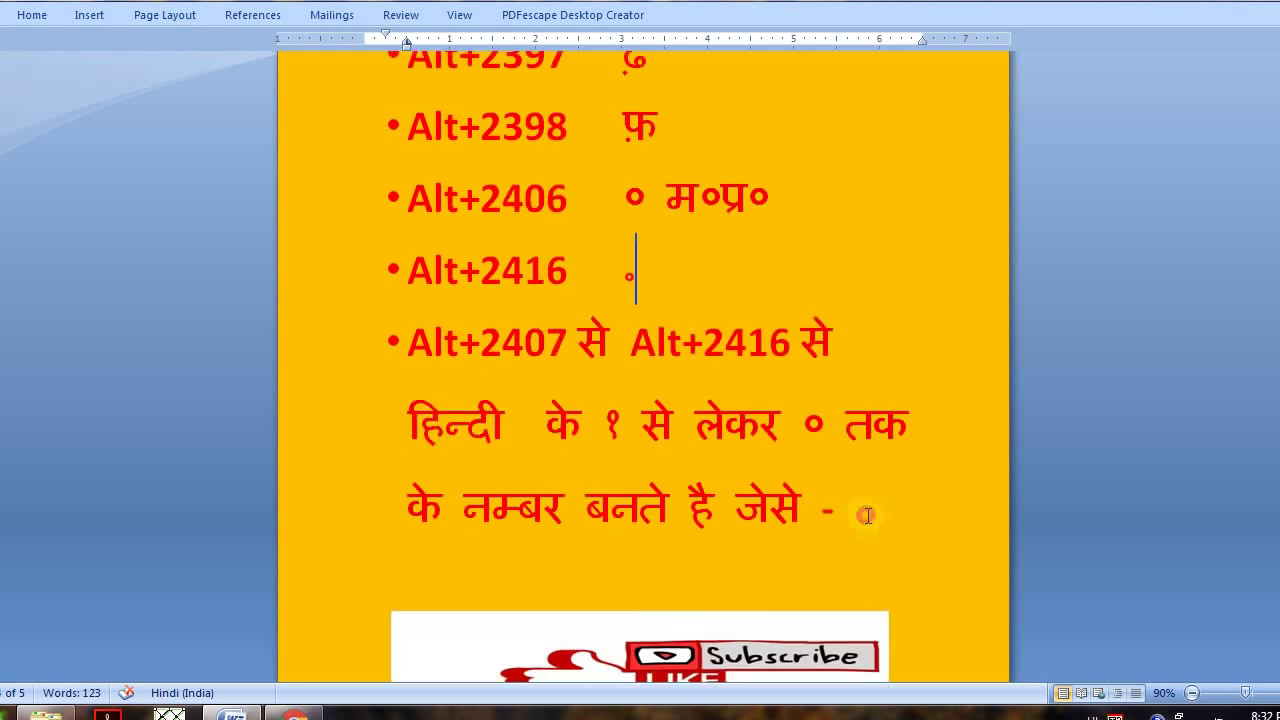
click(868, 515)
text(१)
Scroll through the pages to review the list ending with the Like & Share banner
scroll(772, 500, down, 2)
scroll(772, 497, down, 1)
scroll(765, 495, down, 2)
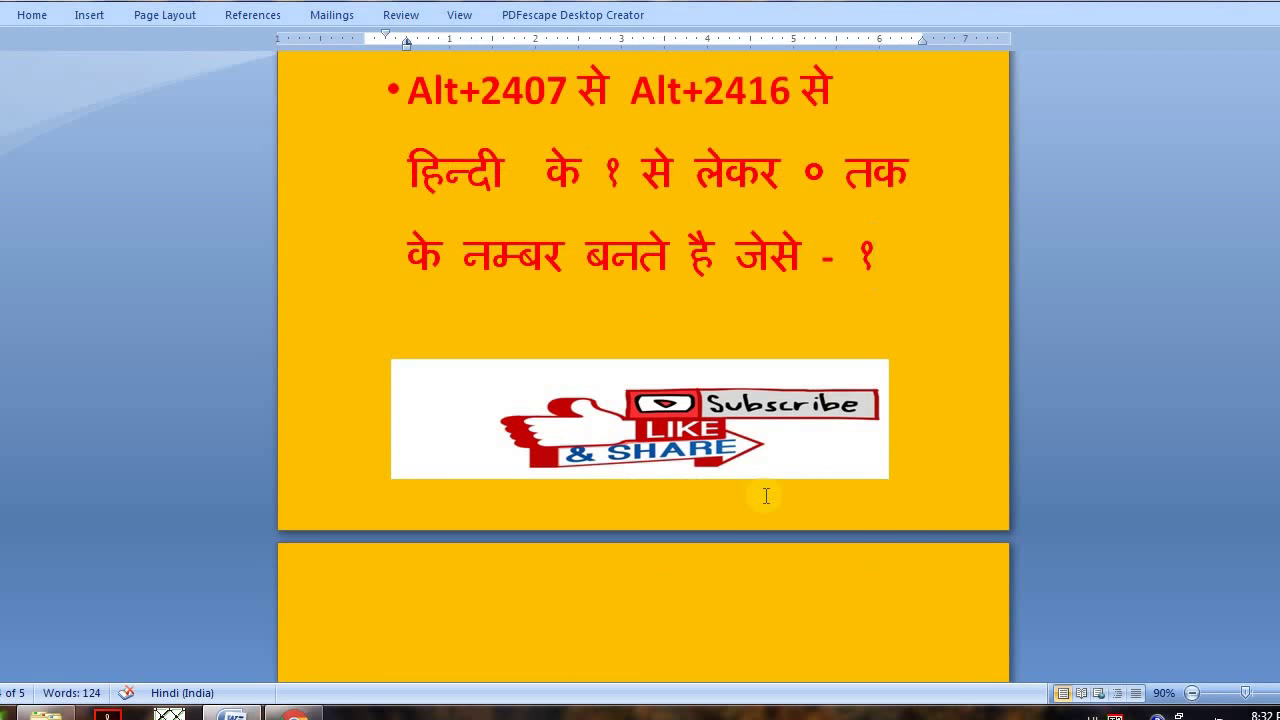
scroll(765, 495, down, 1)
scroll(765, 495, down, 1)
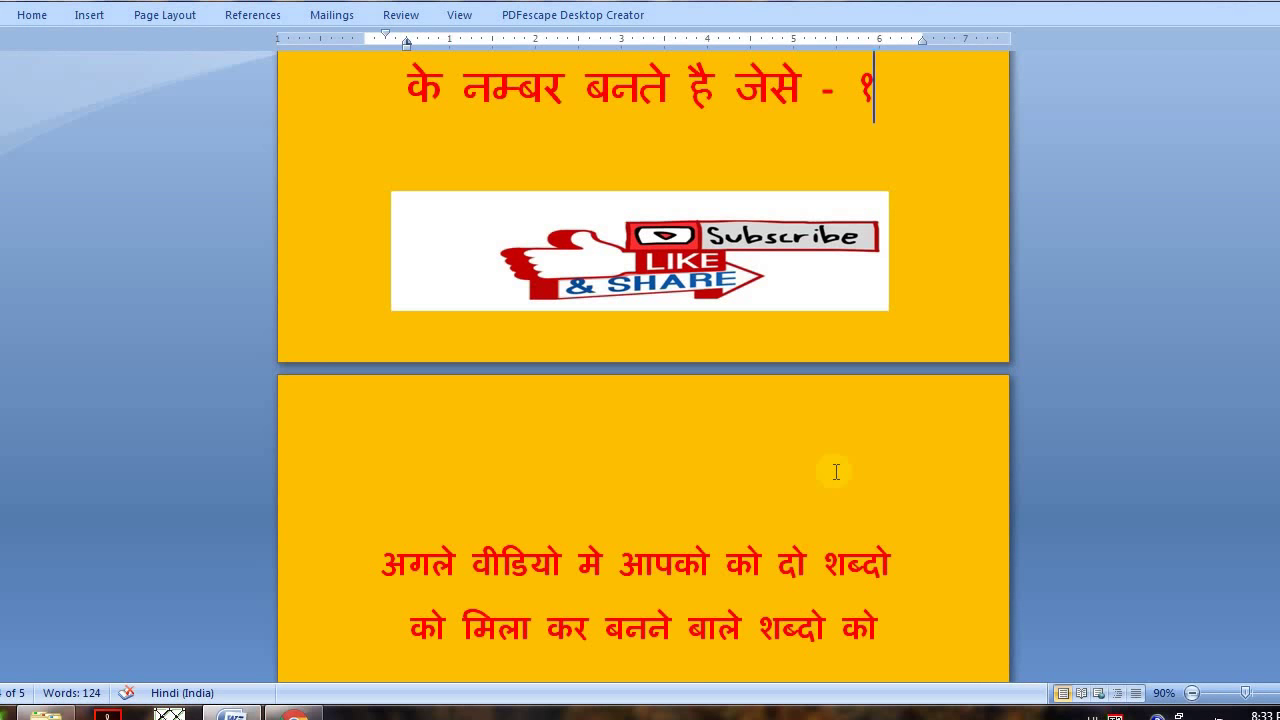
scroll(836, 472, down, 2)
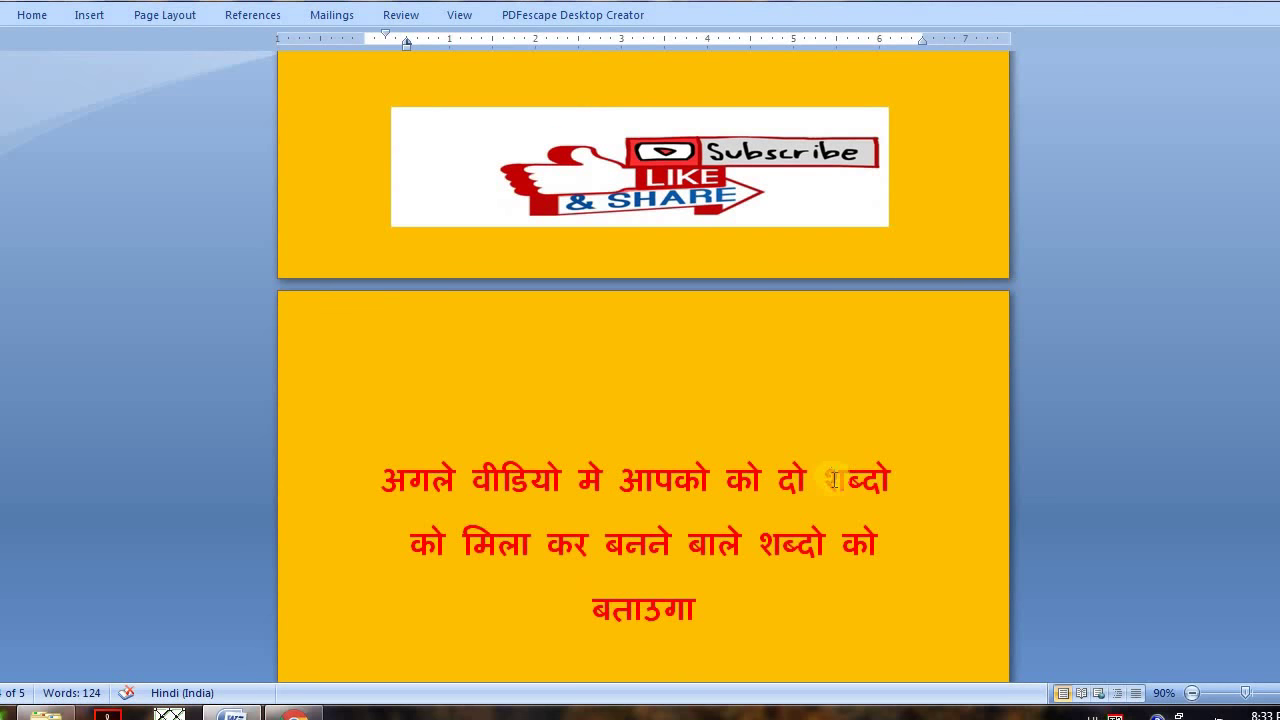
scroll(836, 480, up, 1)
scroll(828, 516, up, 2)
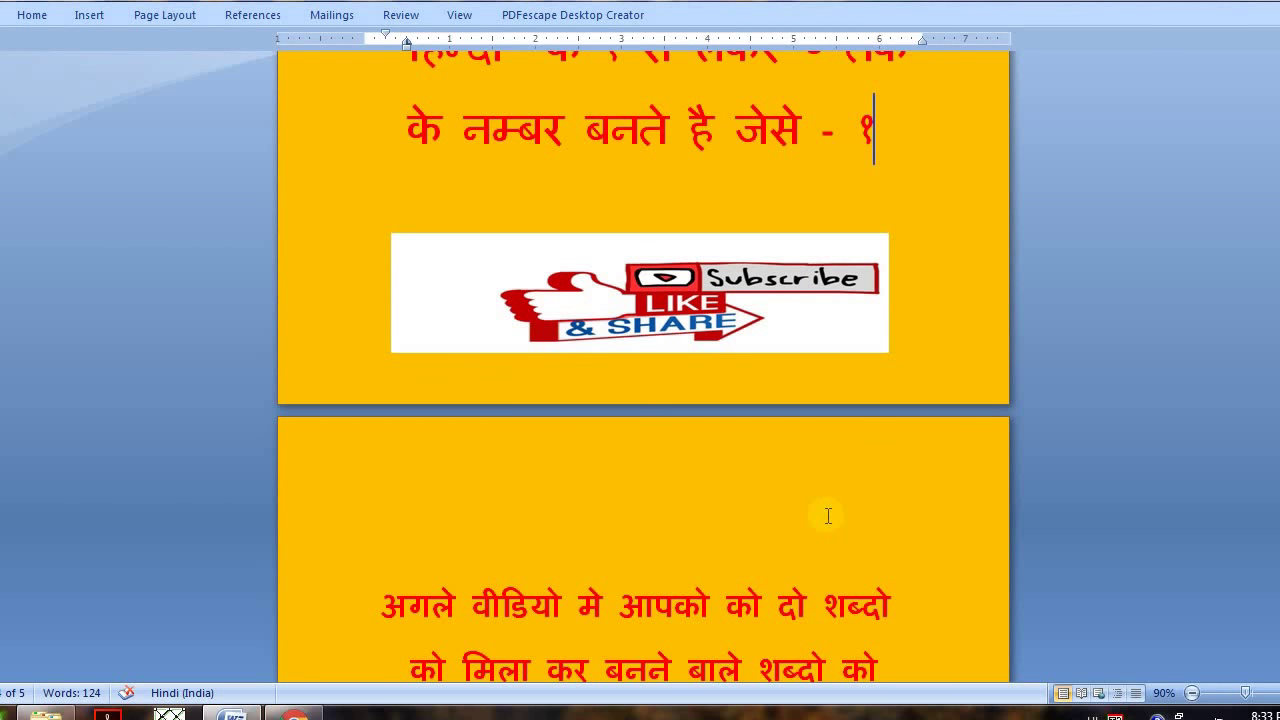